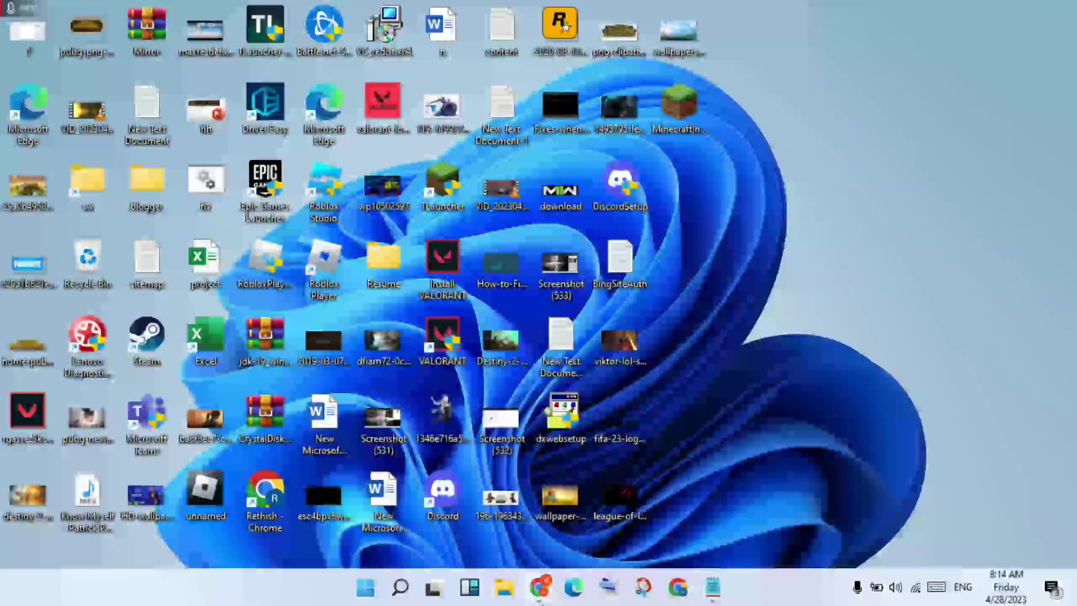
Step: In the open notes file, add the line "open the launcher > click to the game > right click to see the update" below step 1
click(713, 600)
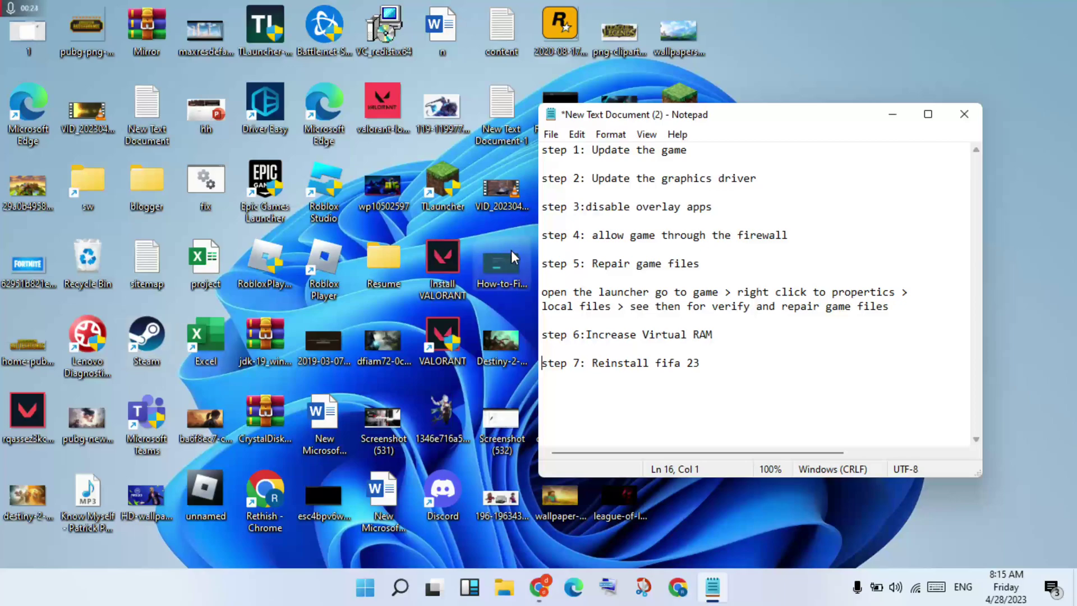
click(655, 164)
key(Return)
click(655, 166)
text(o)
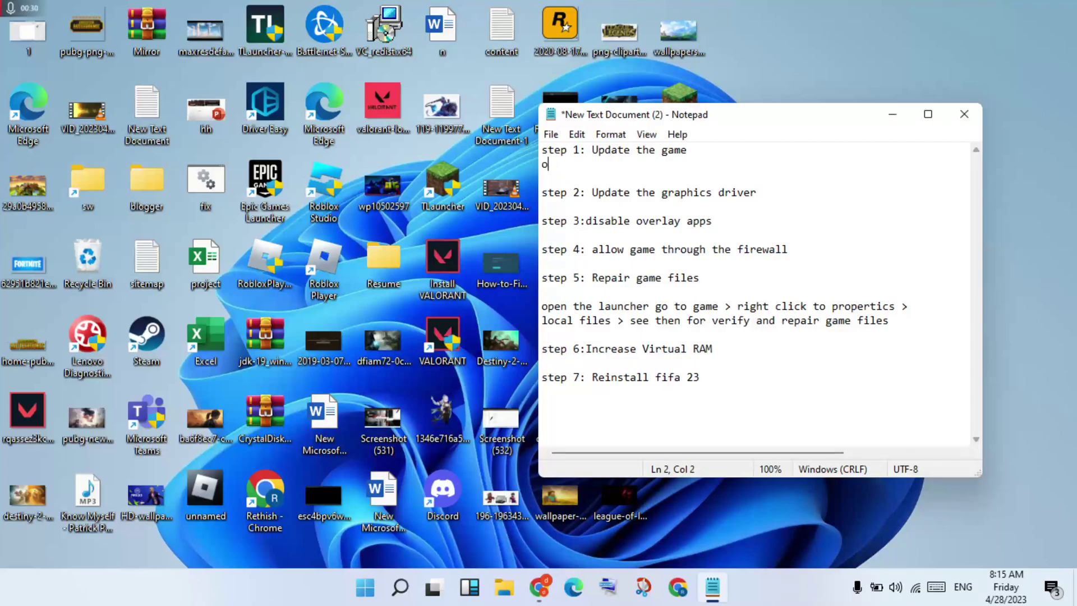
text(pen the launcher >)
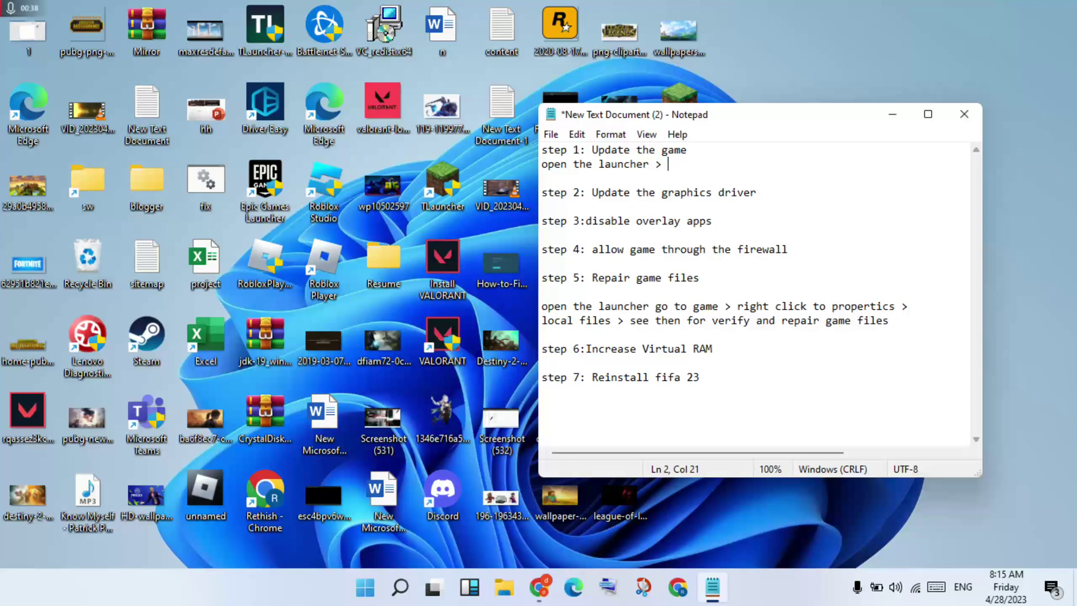
text( click to the game)
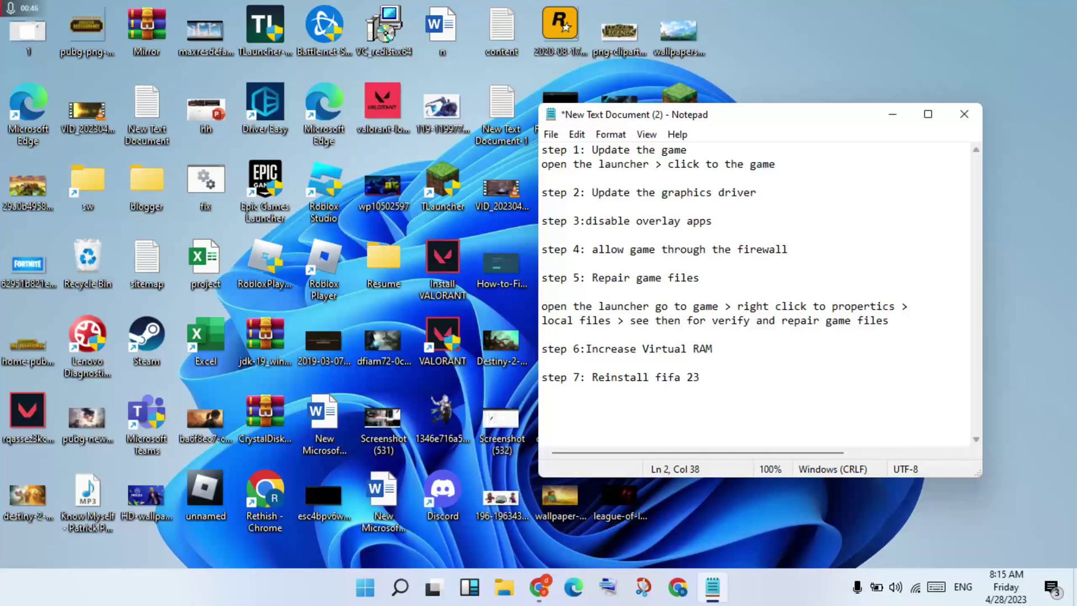
text( >)
text(right click to see the )
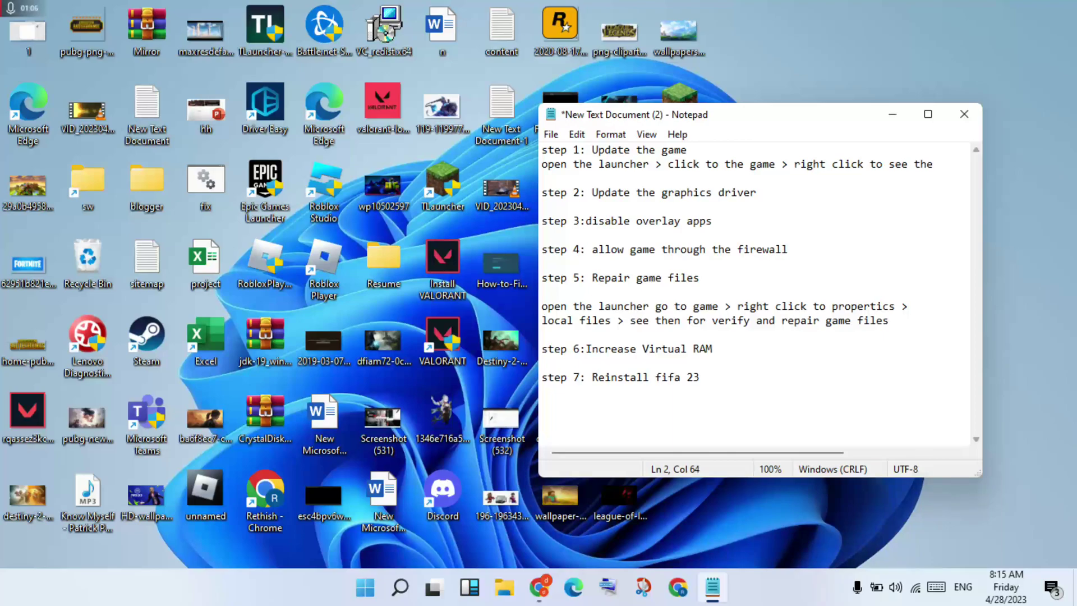
text(update)
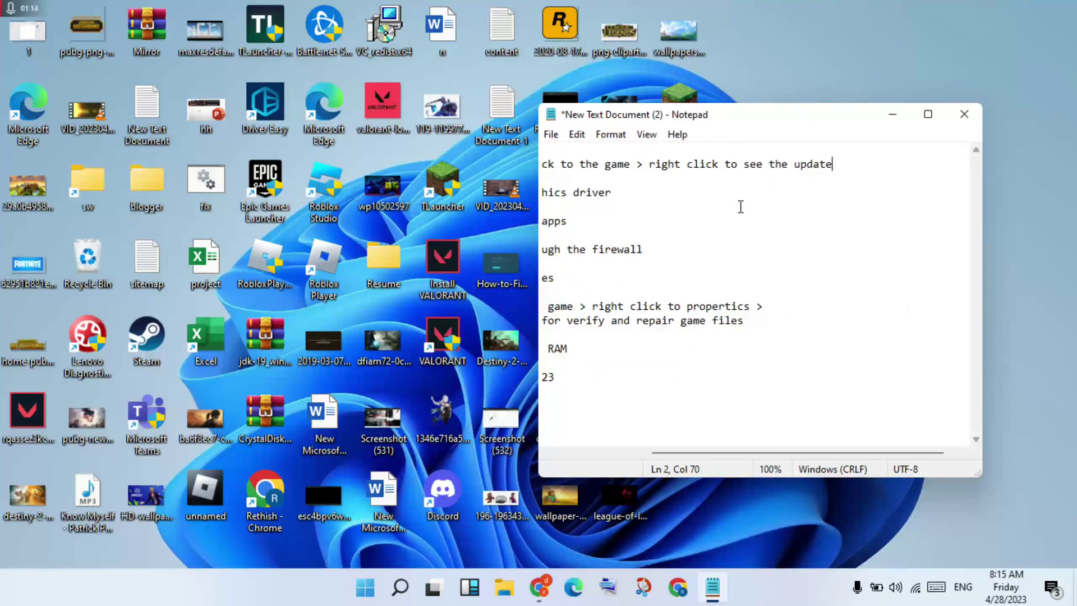
scroll(620, 222, left, 3)
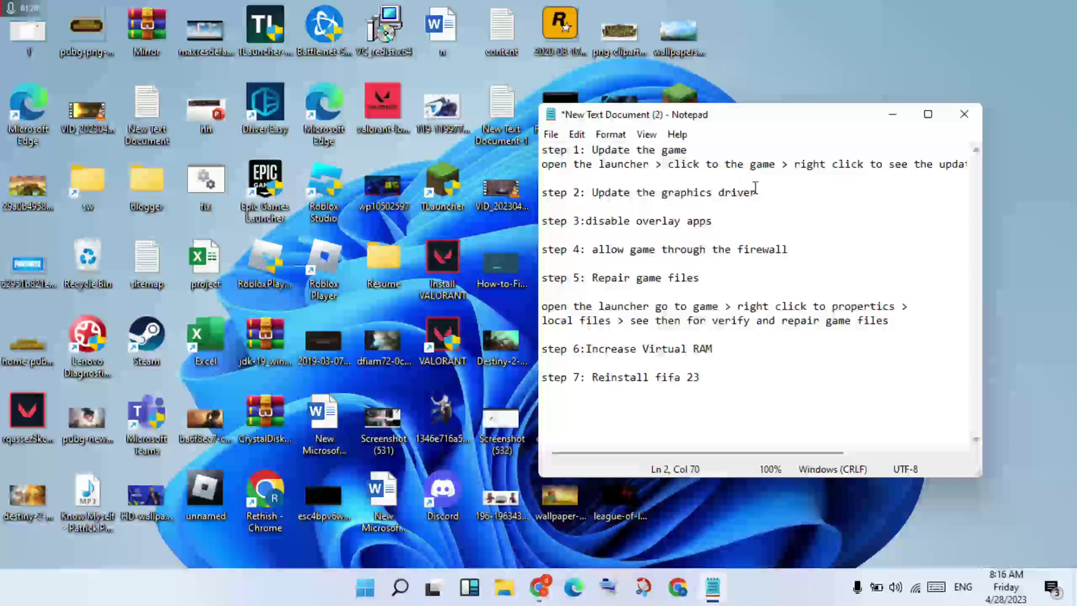
click(891, 120)
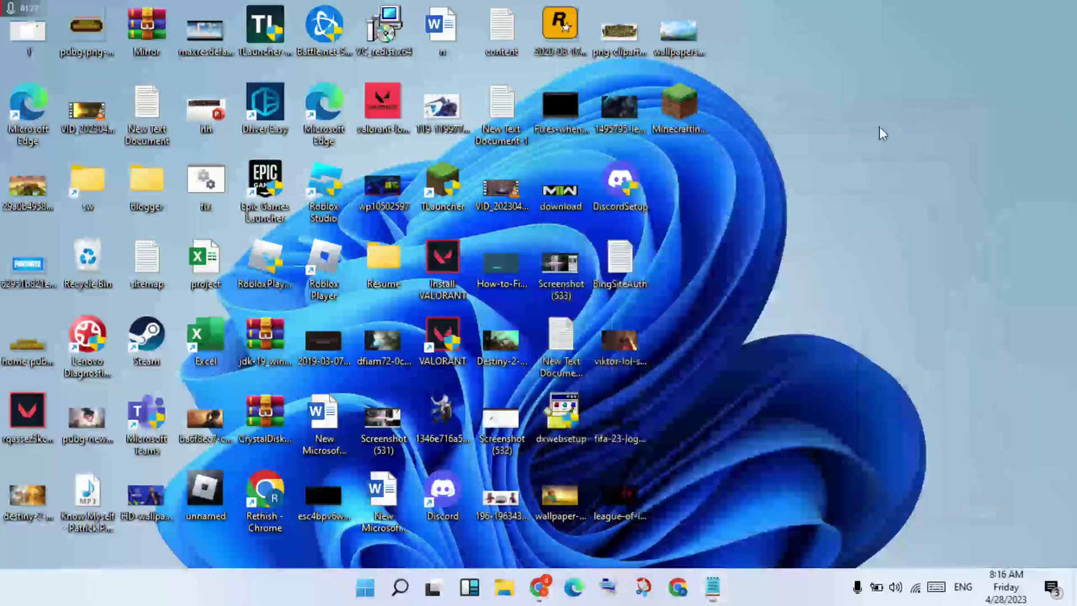
Step: Search Windows for "devi" and open Device Manager
click(402, 587)
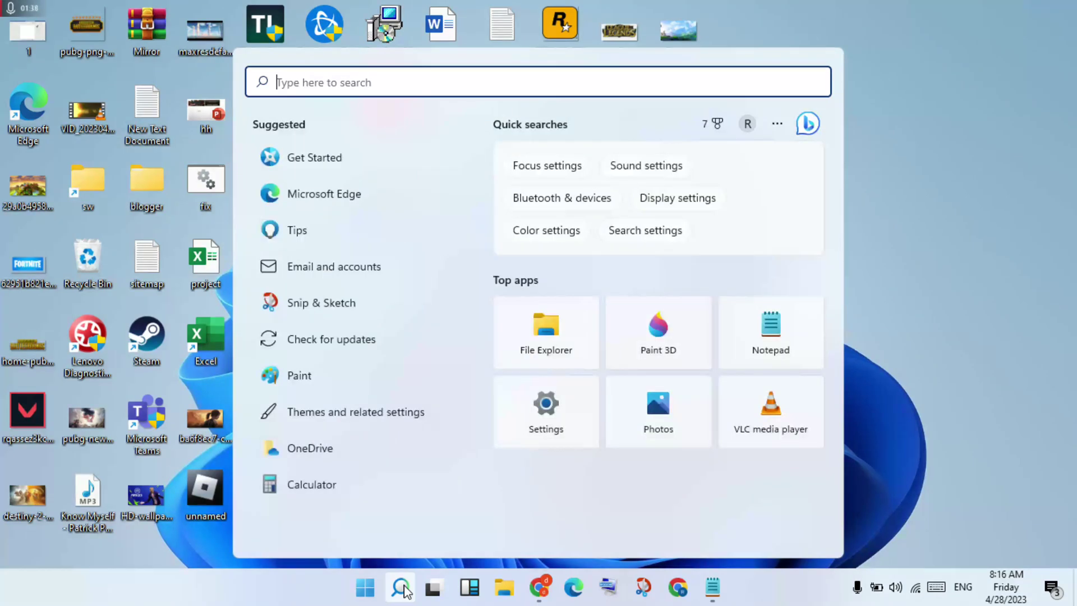
text(devi)
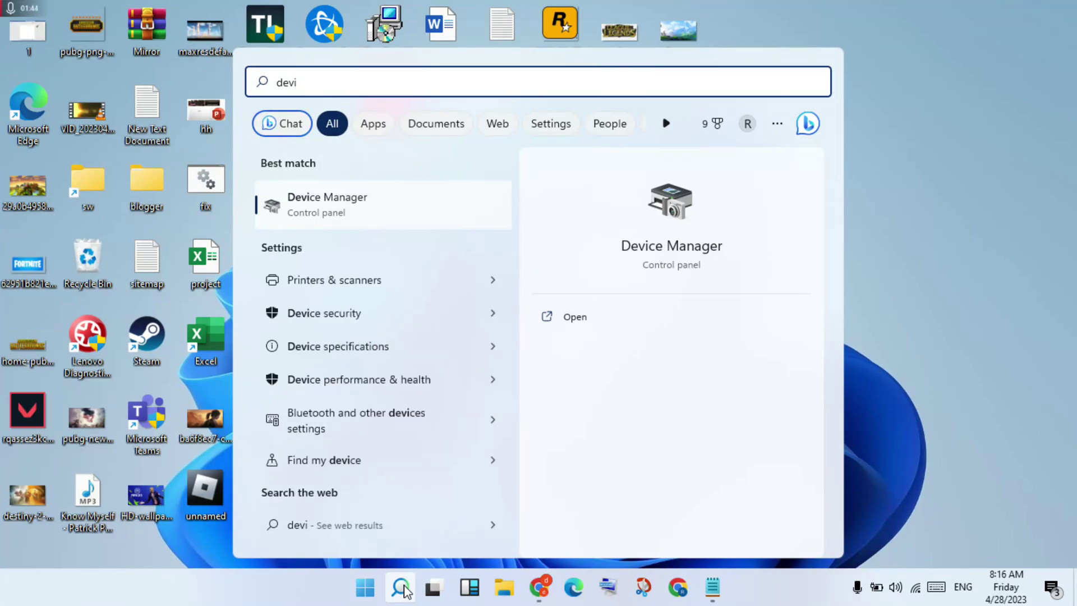
click(405, 591)
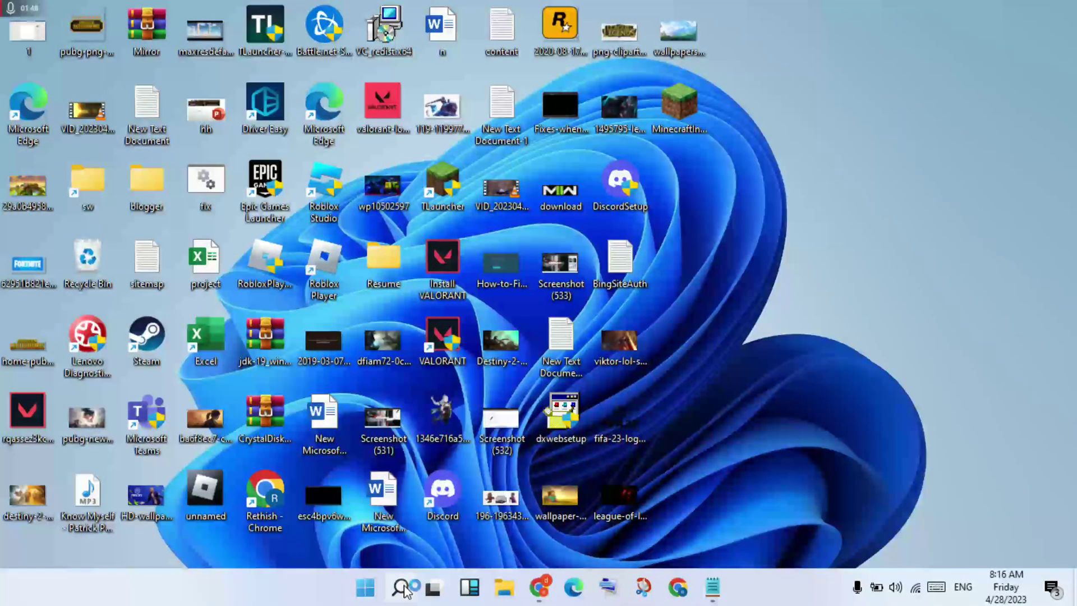
click(405, 591)
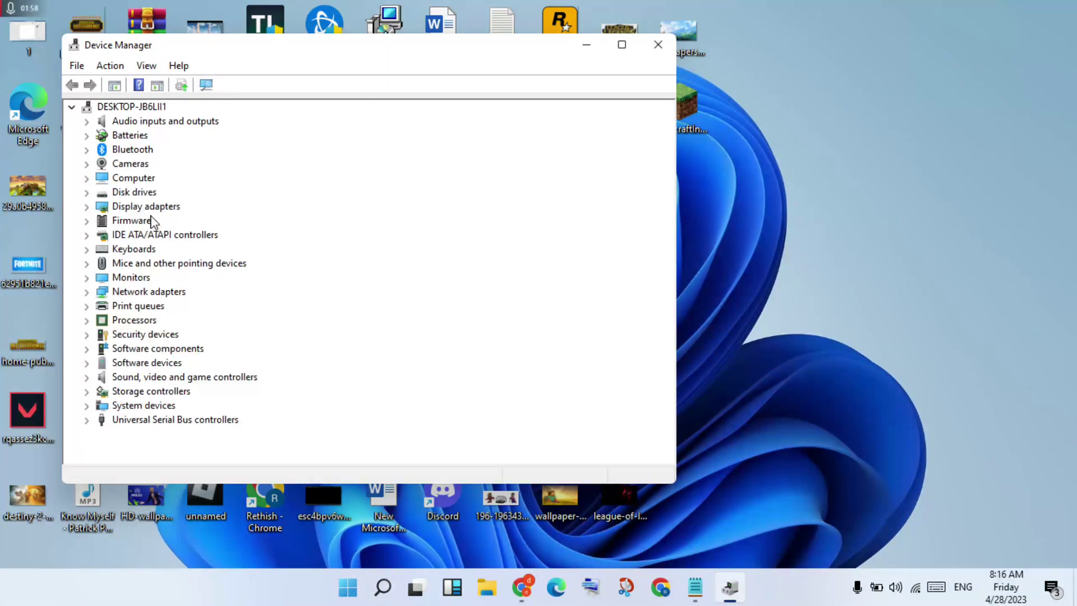
Step: Open the driver update options for the AMD Radeon(TM) R4 Graphics display adapter, and cancel them and close Device Manager
click(87, 207)
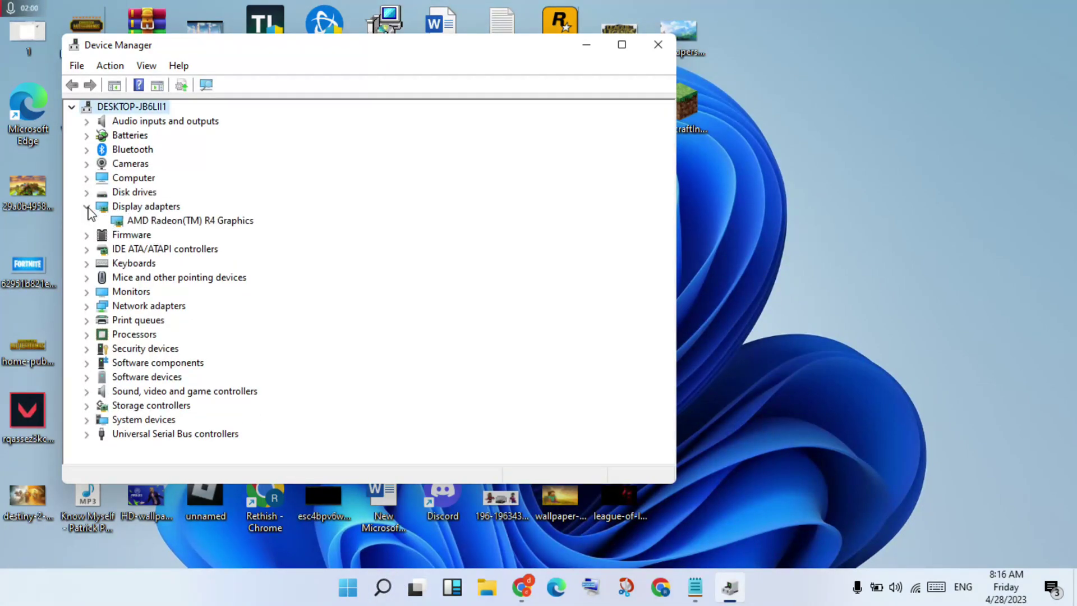
click(178, 223)
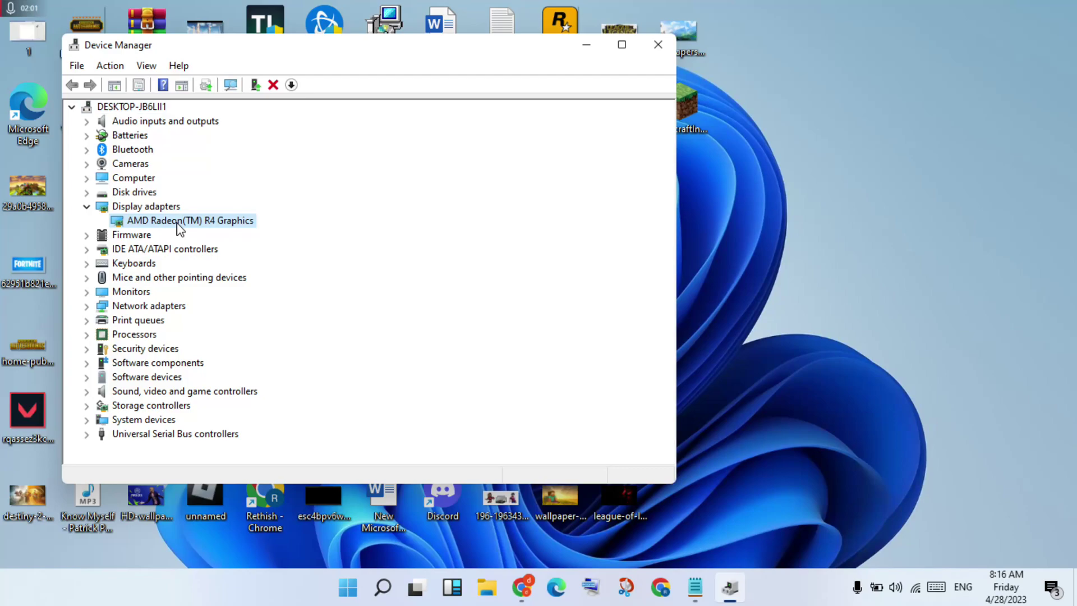
right_click(178, 227)
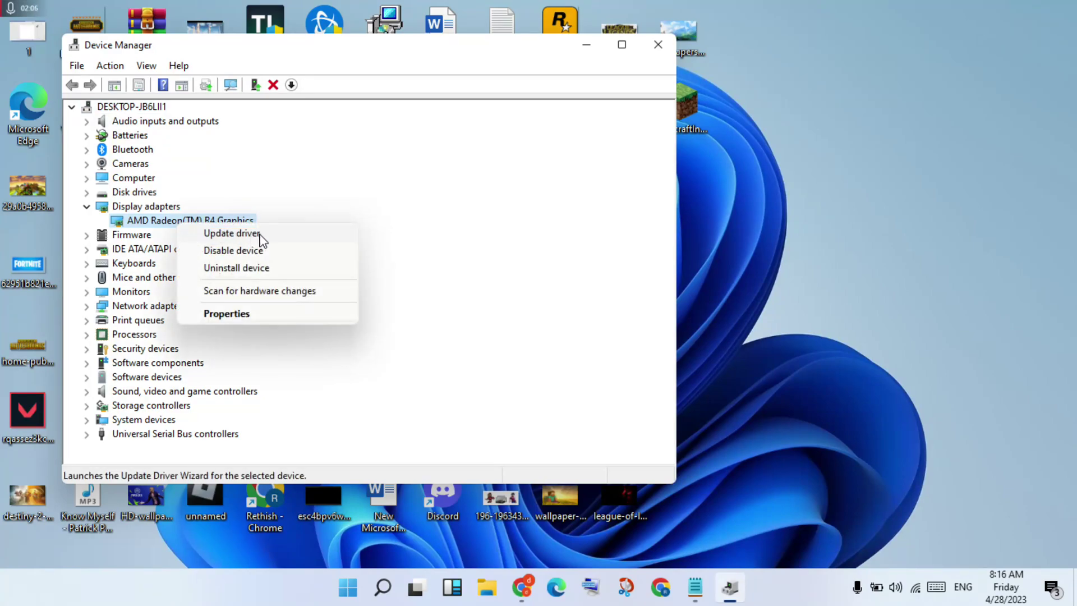
click(232, 234)
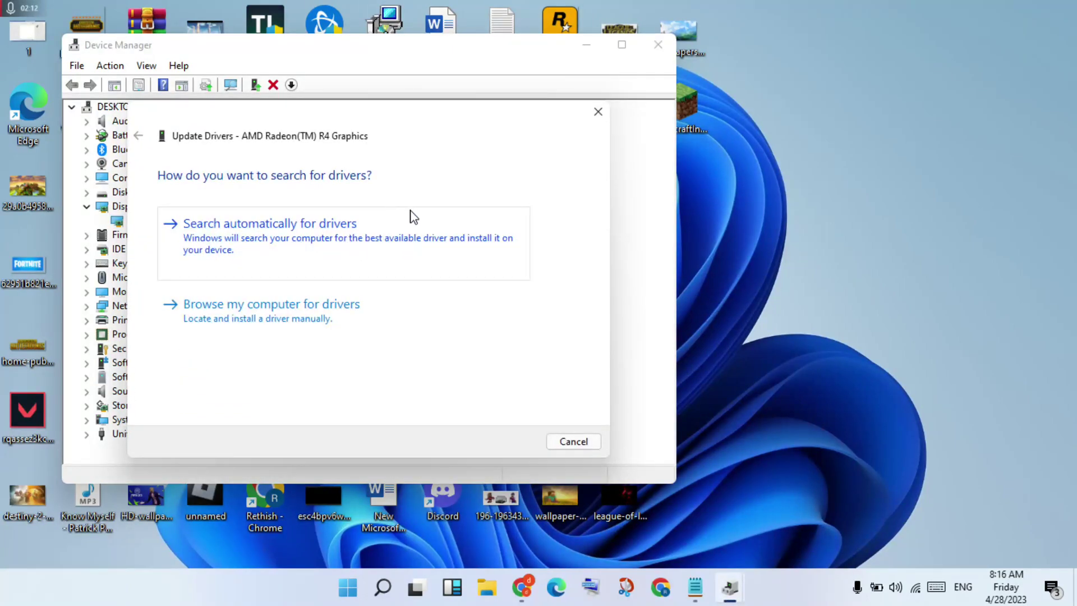
click(578, 443)
click(655, 61)
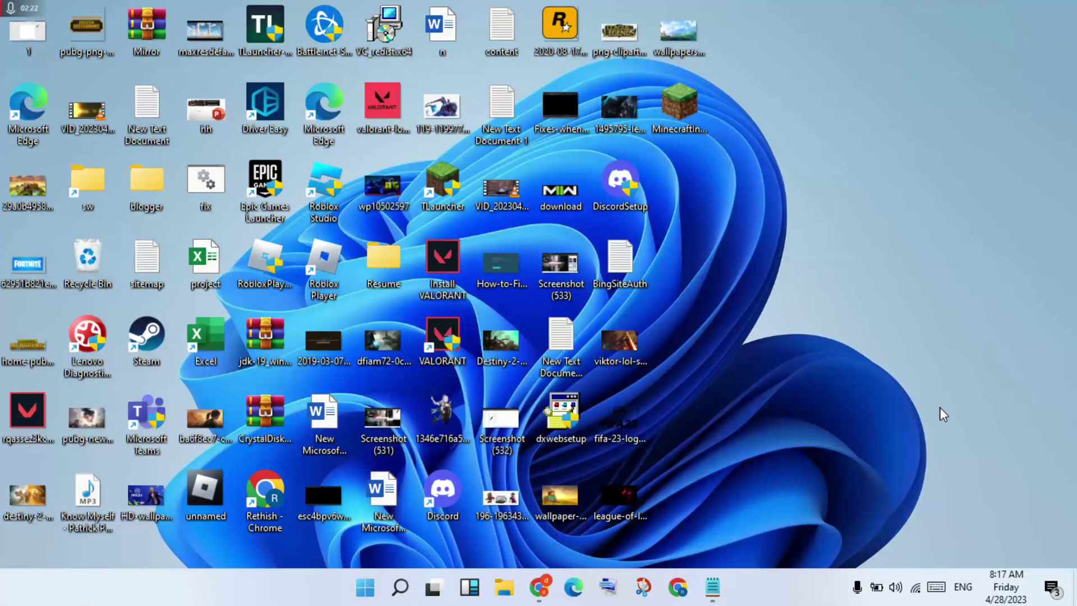
Step: Review the troubleshooting notes for step 3 about disabling overlay apps, and minimize them
click(712, 586)
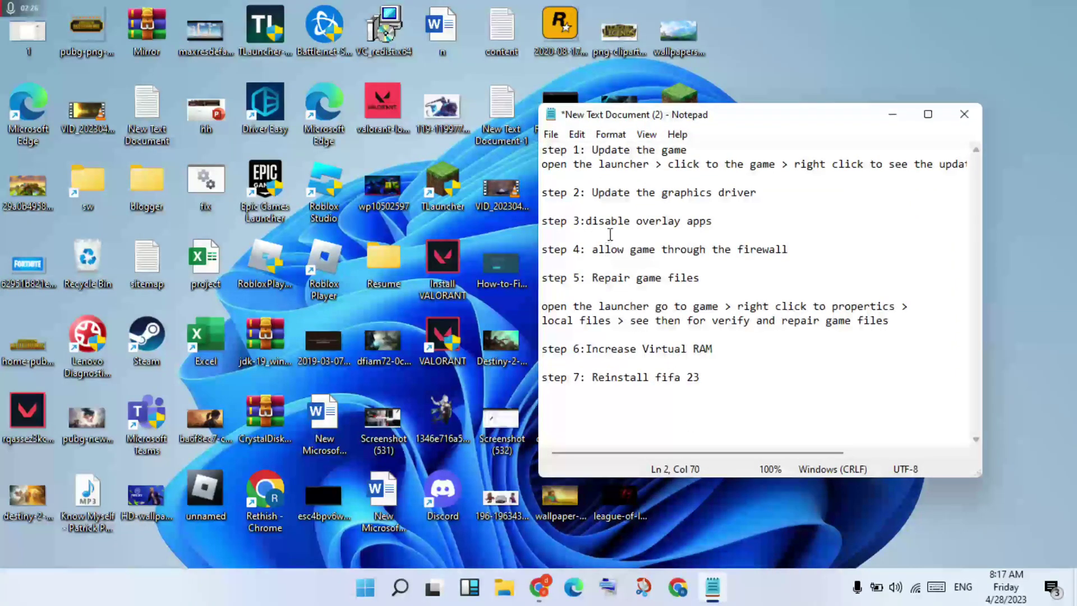
click(890, 114)
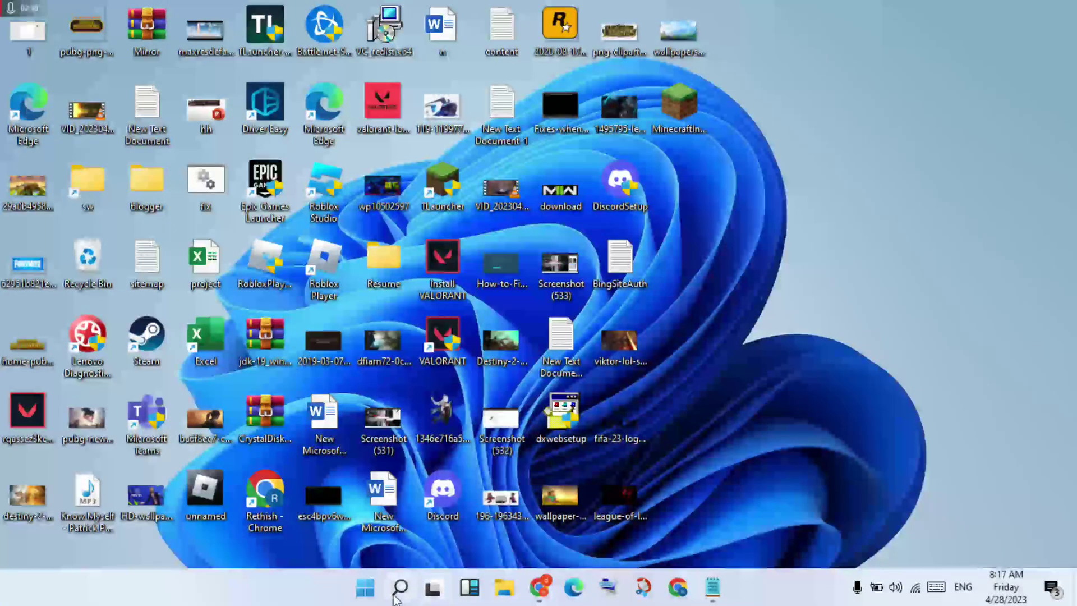
click(400, 587)
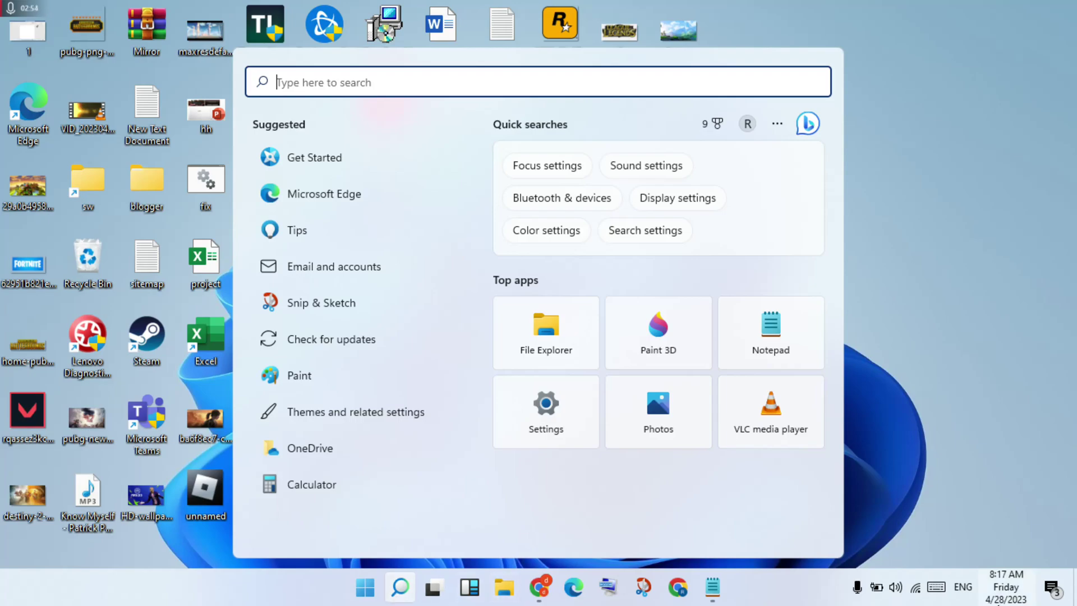
click(713, 586)
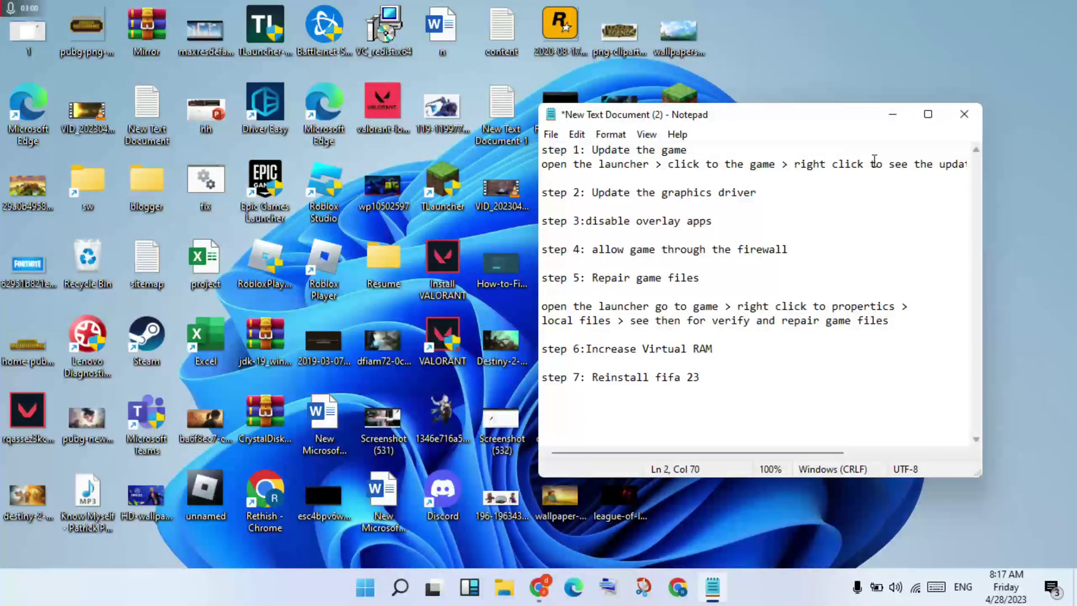
click(893, 114)
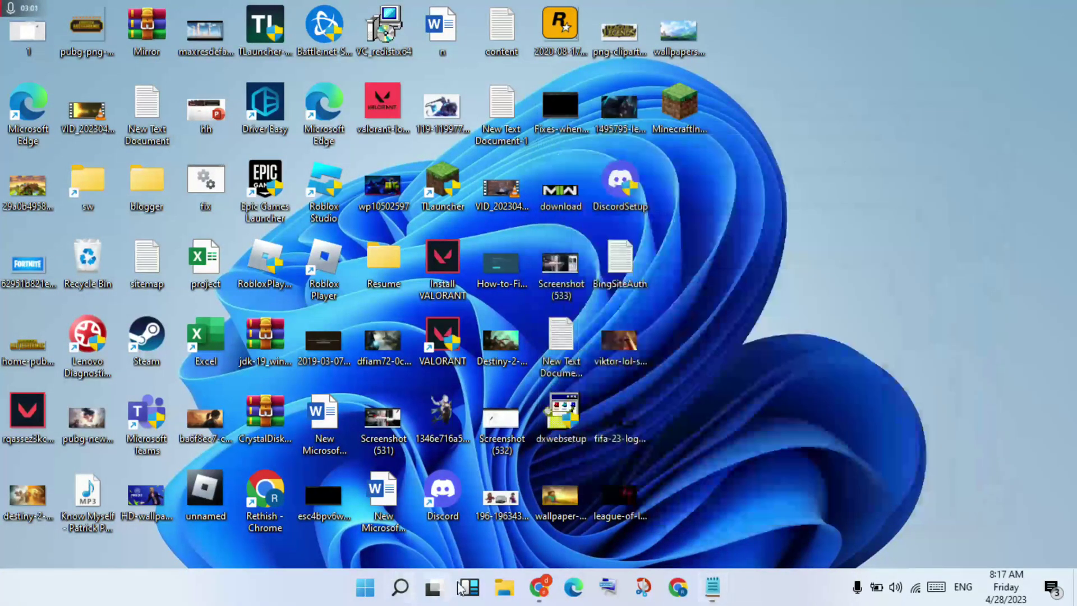
Step: Search for Windows Settings, open the Gaming section to check the Xbox Game Bar switch, and close Settings
click(538, 589)
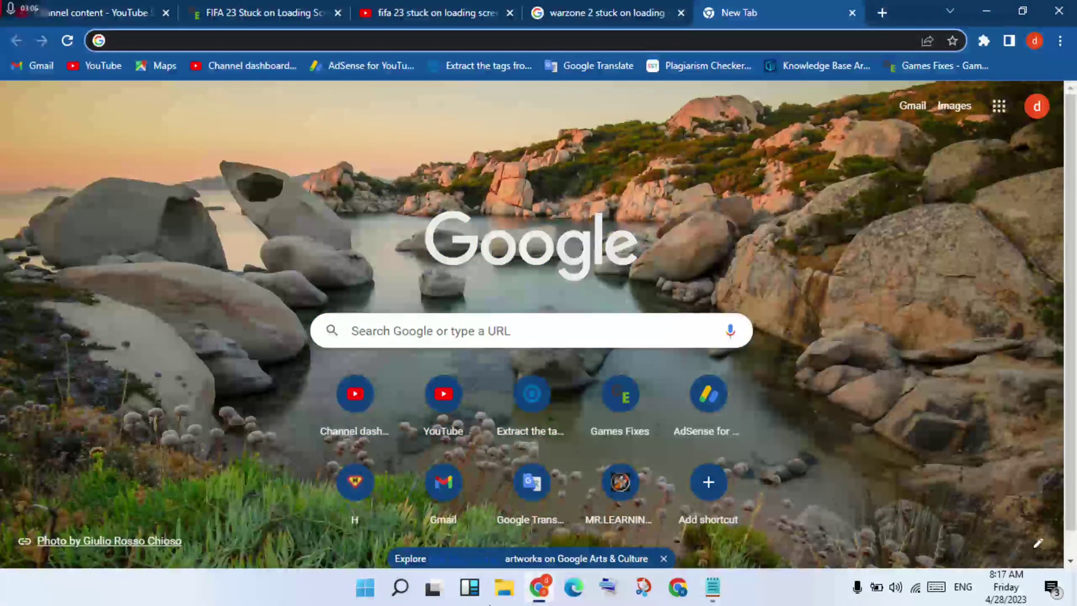
click(400, 589)
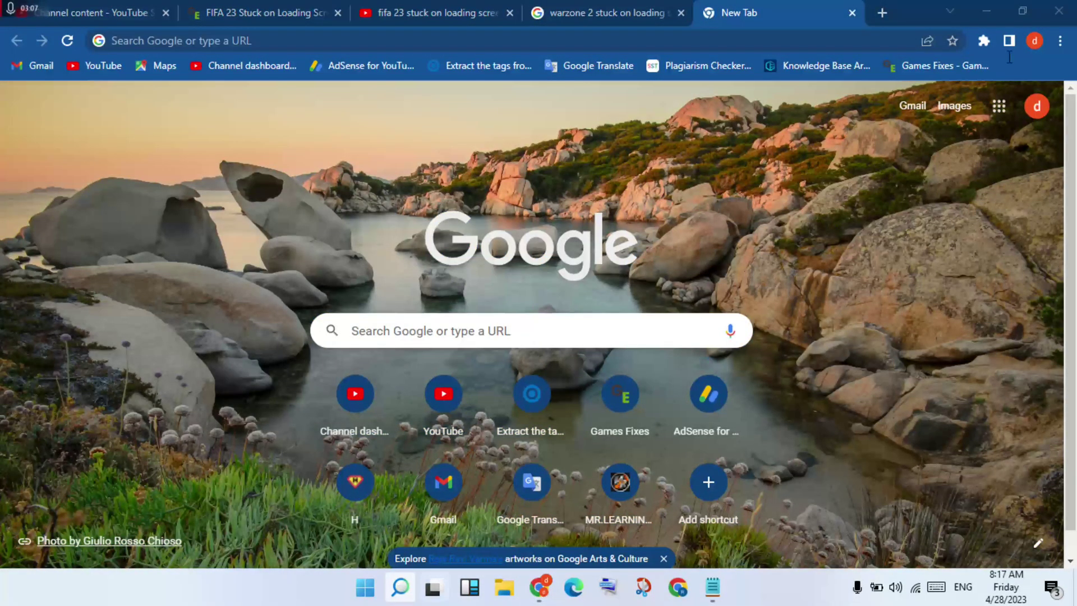
click(988, 12)
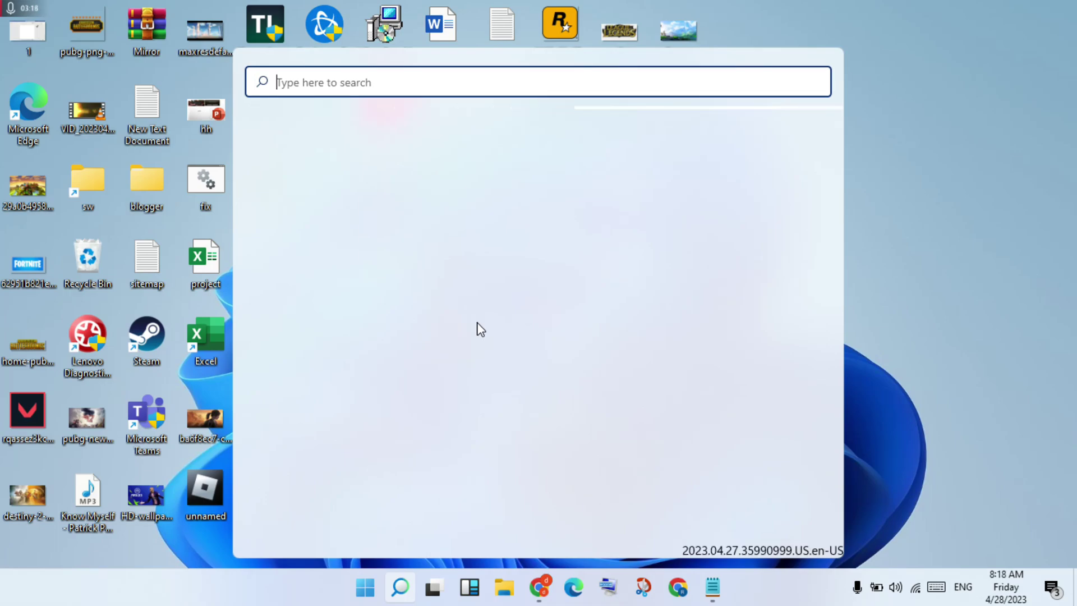
text(sett)
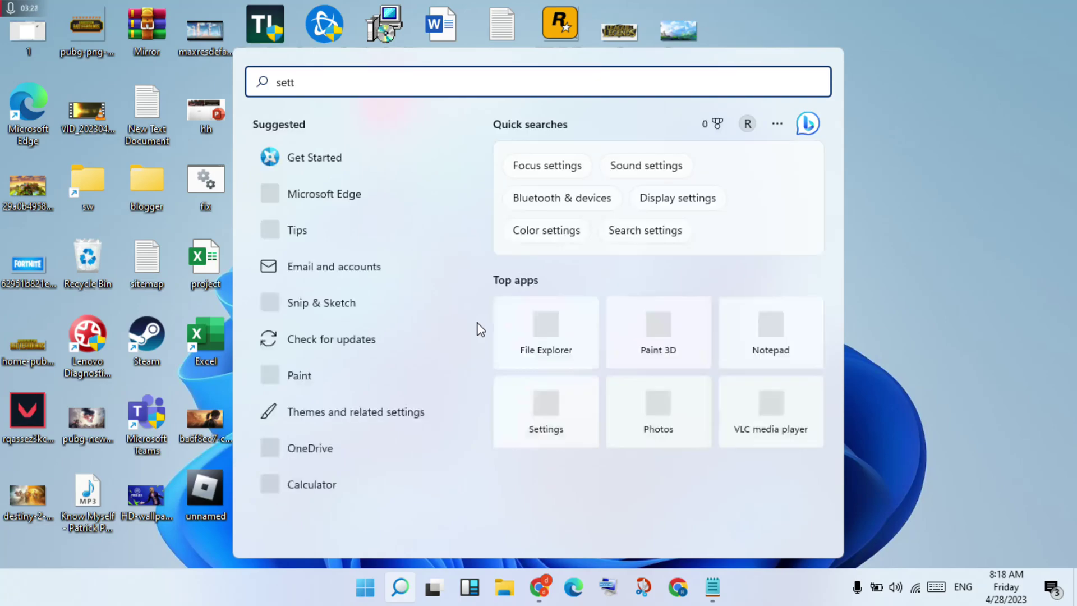
text(ings)
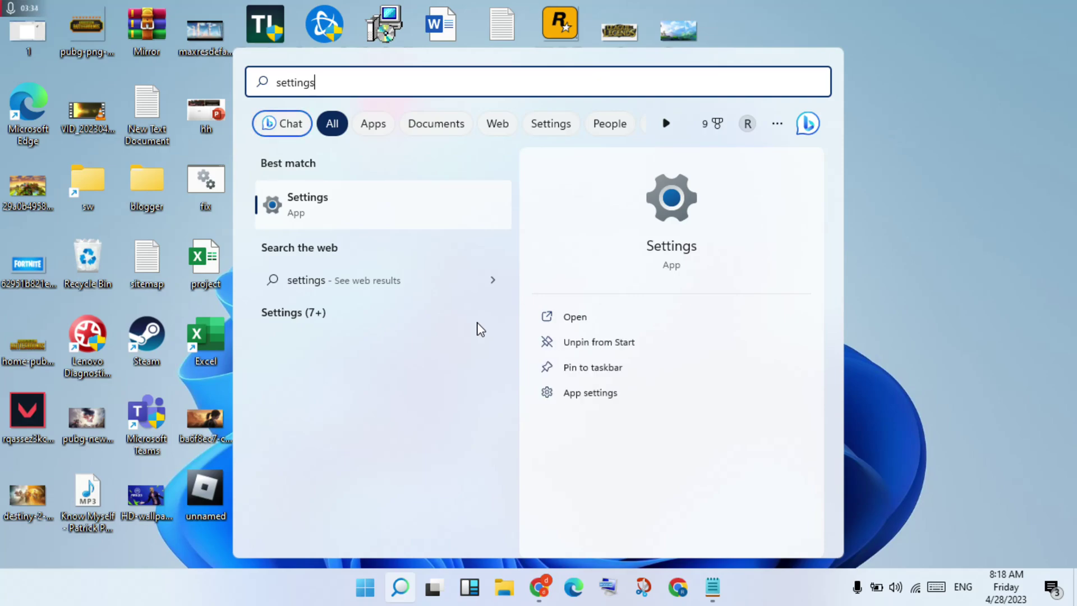
key(Return)
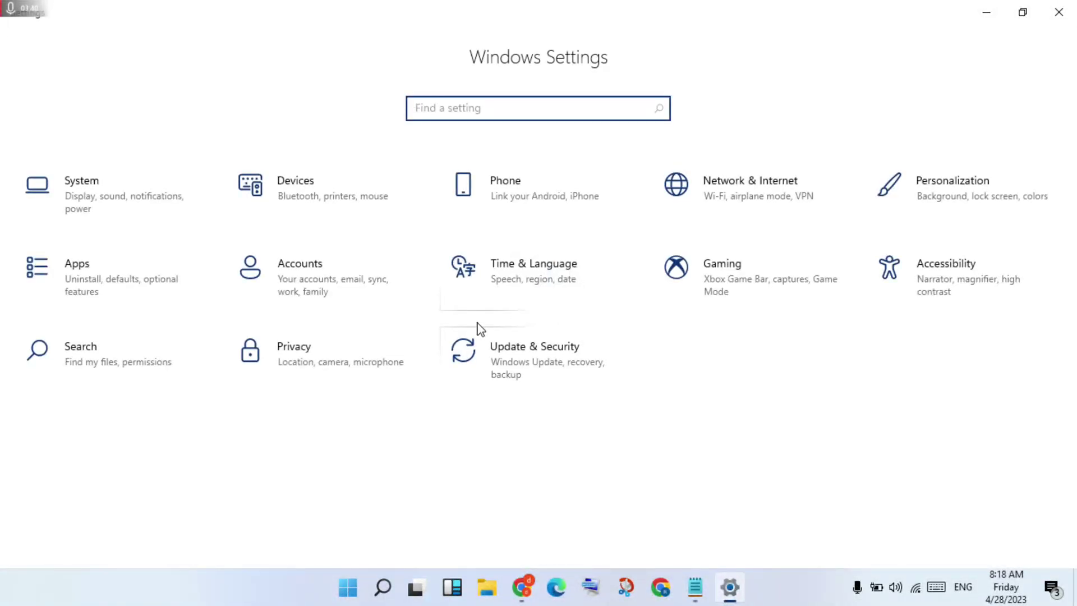
click(727, 273)
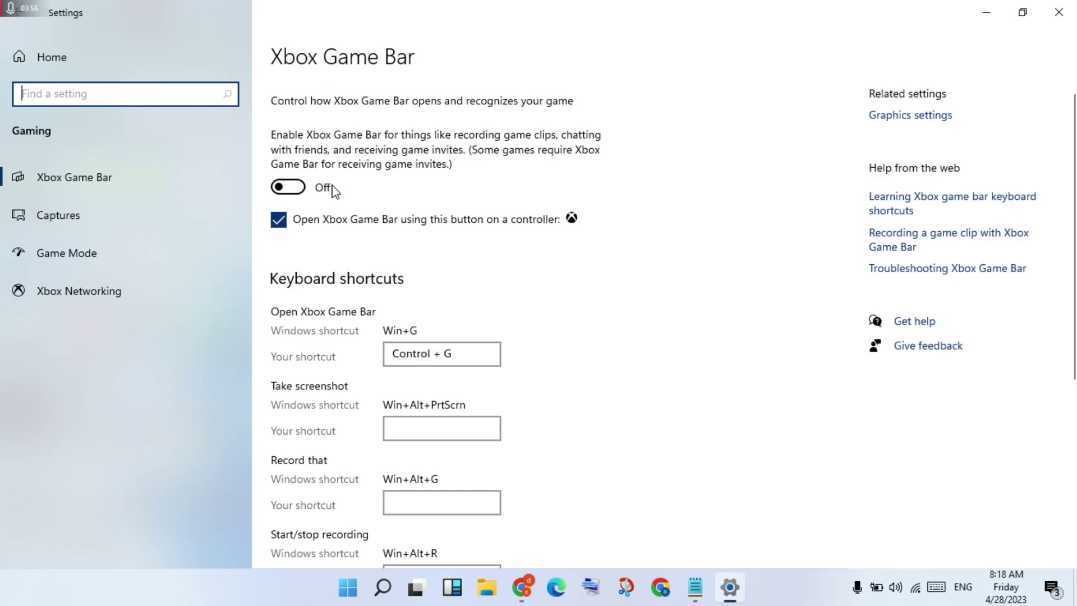
click(1058, 12)
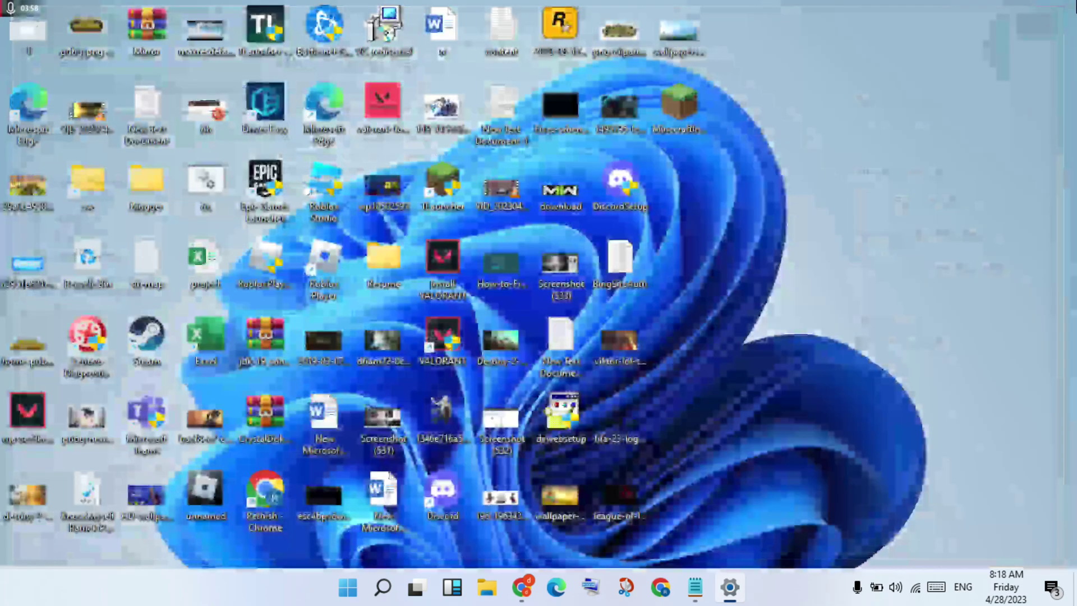
Step: Consult step 4 of the troubleshooting notes on allowing the game through the firewall, and search Windows for "defender" to open Windows Defender Firewall
click(705, 594)
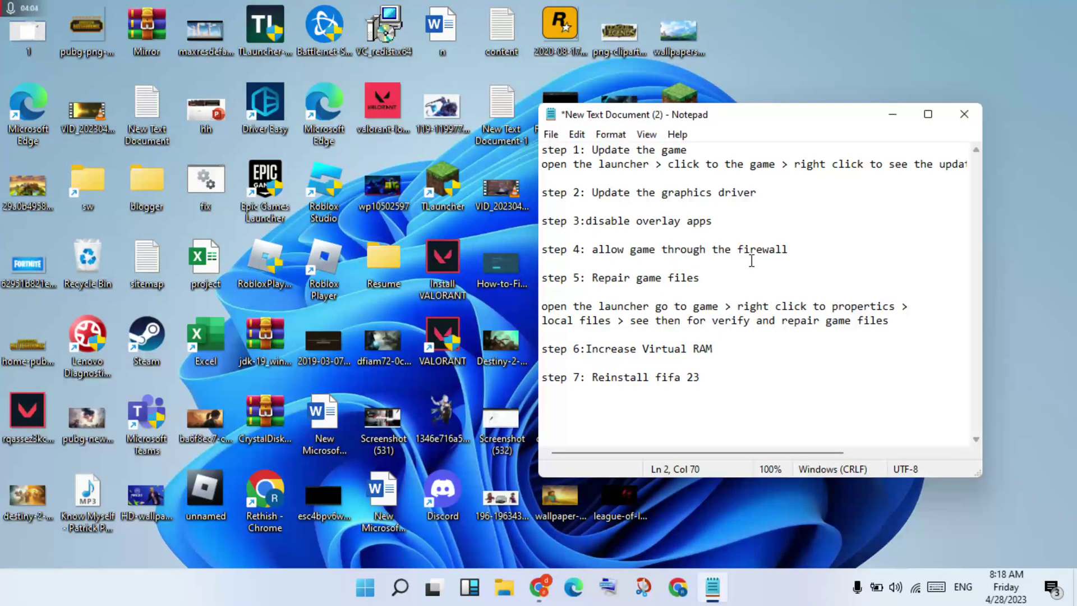
click(895, 114)
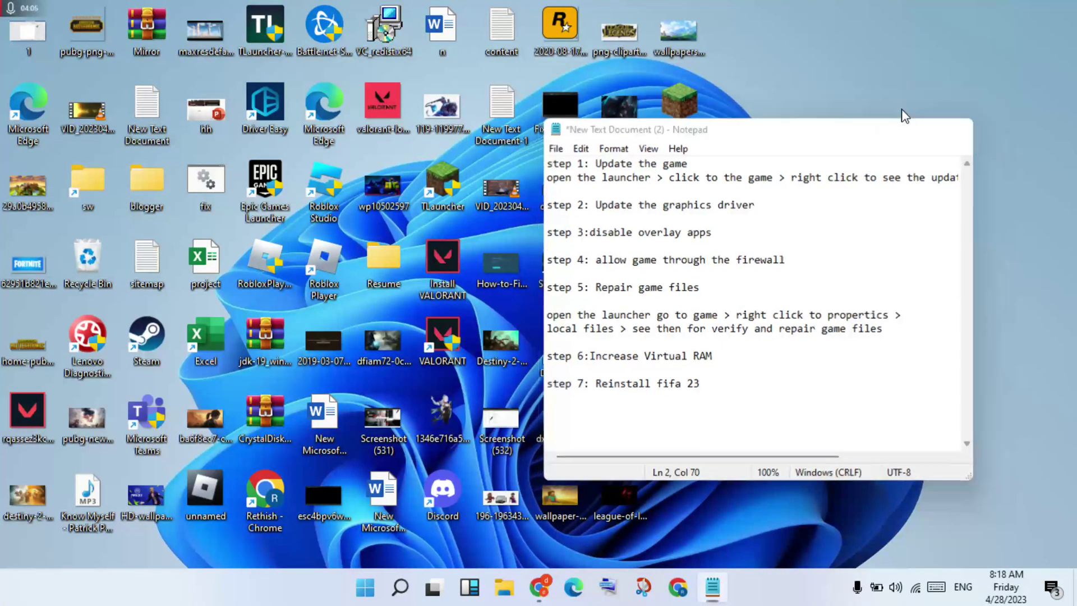
click(401, 587)
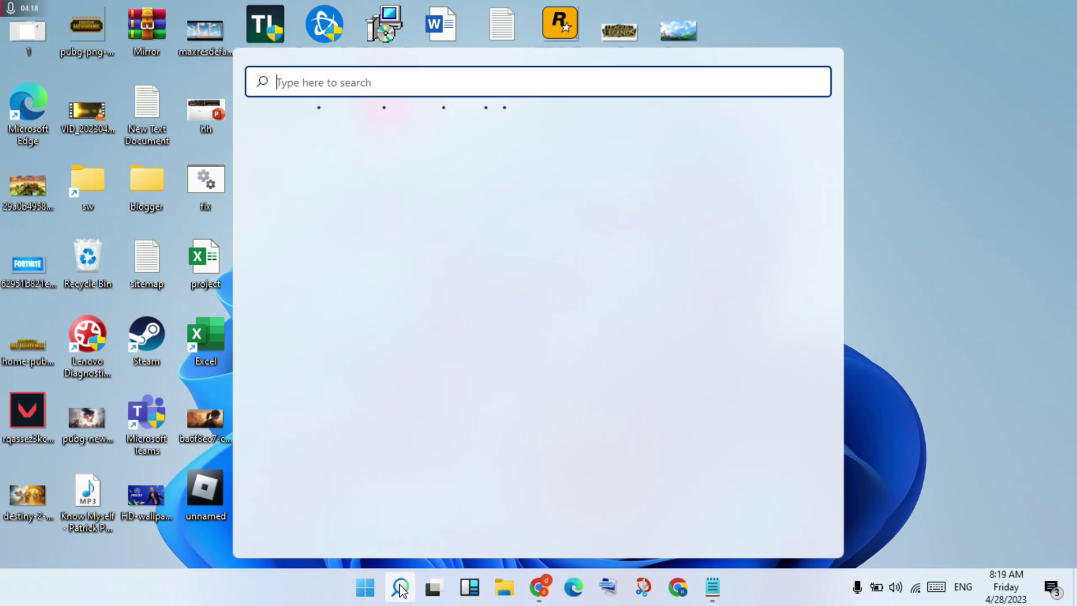
text(windows)
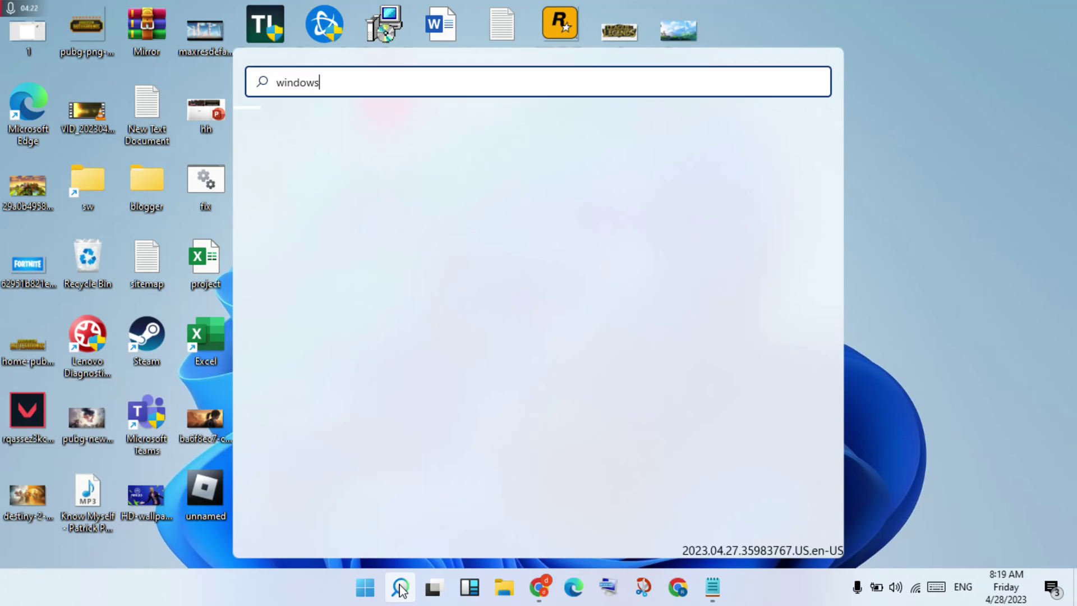
key(BackSpace)
key(BackSpace)
key(BackSpace)
key(BackSpace)
key(BackSpace)
key(BackSpace)
key(BackSpace)
key(BackSpace)
text(defenderr)
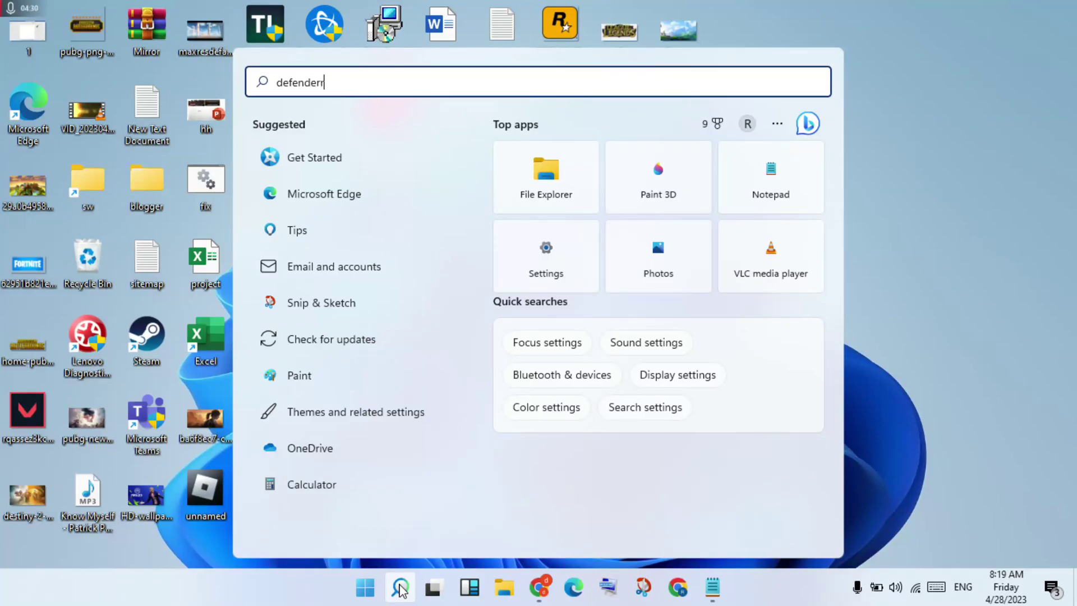
key(Left)
key(Left)
key(Left)
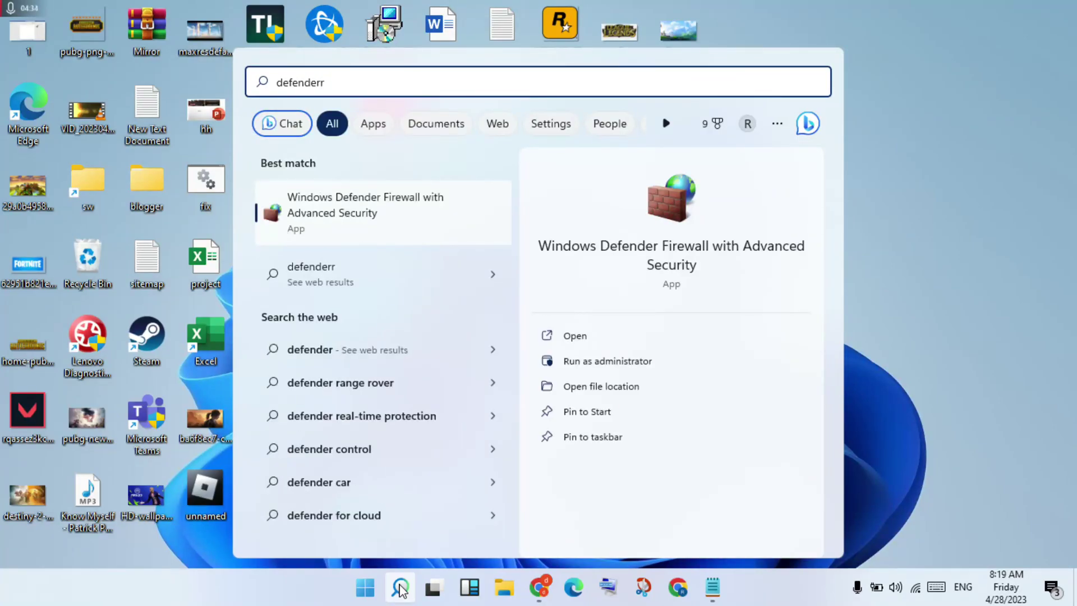
key(Right)
key(Right)
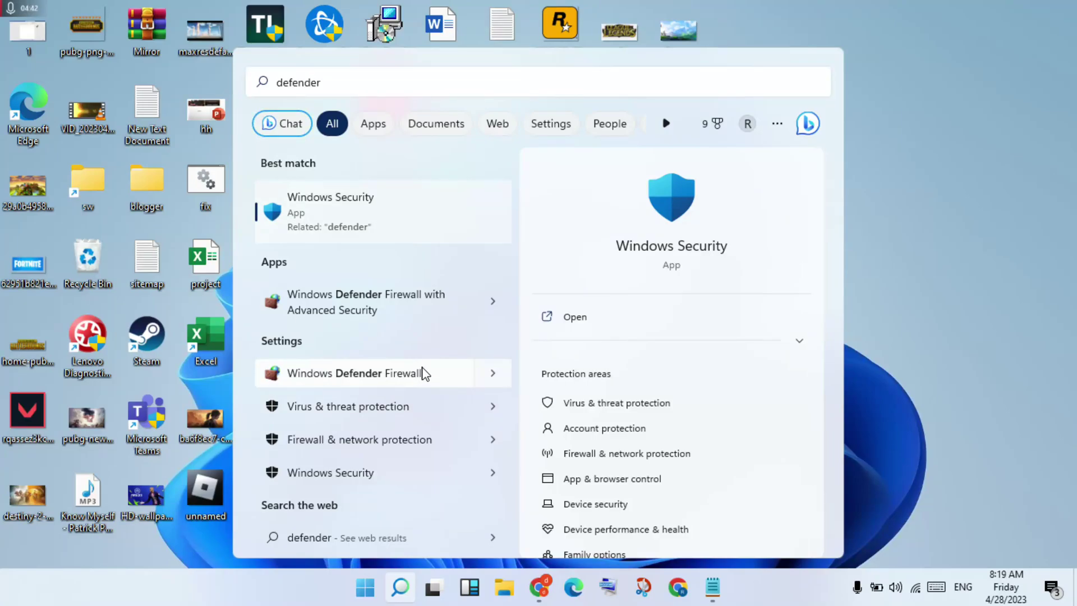
key(Escape)
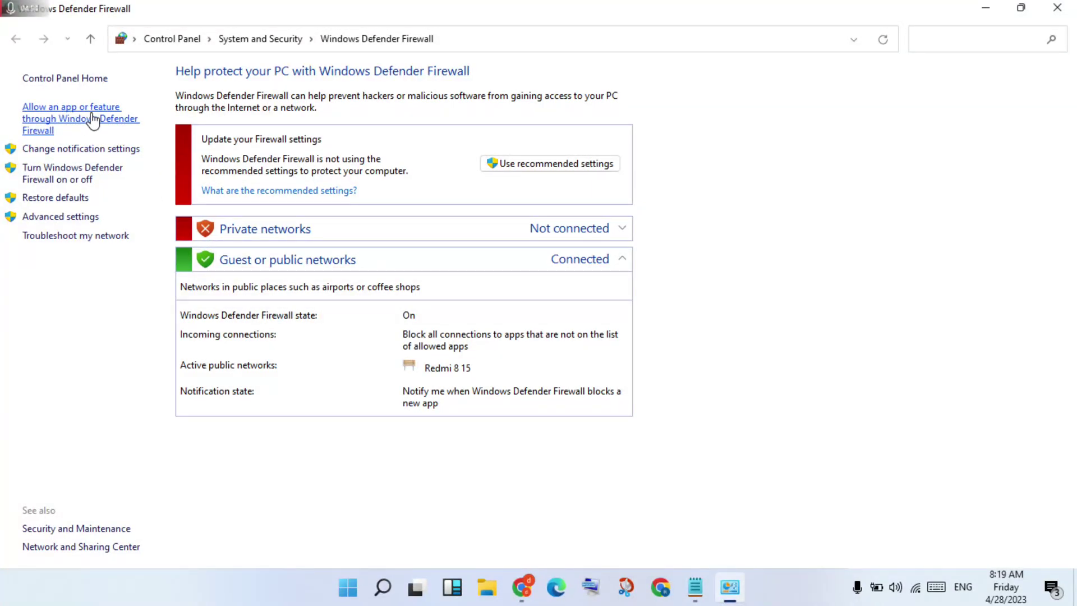
Step: Open the list of apps allowed through Windows Defender Firewall, unlock its settings for changes and look through the entries
click(93, 119)
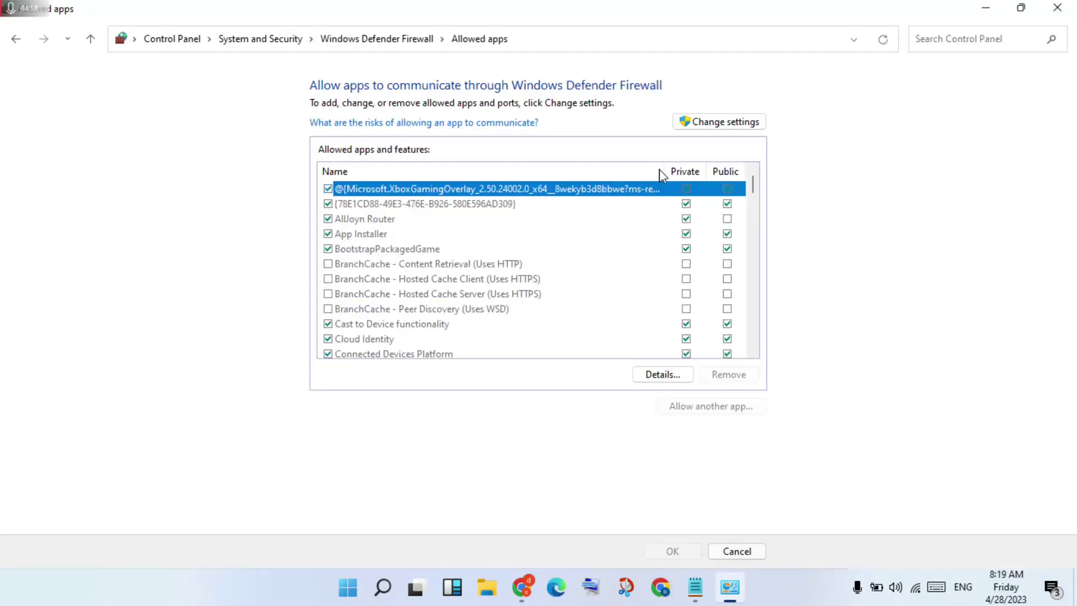
click(745, 125)
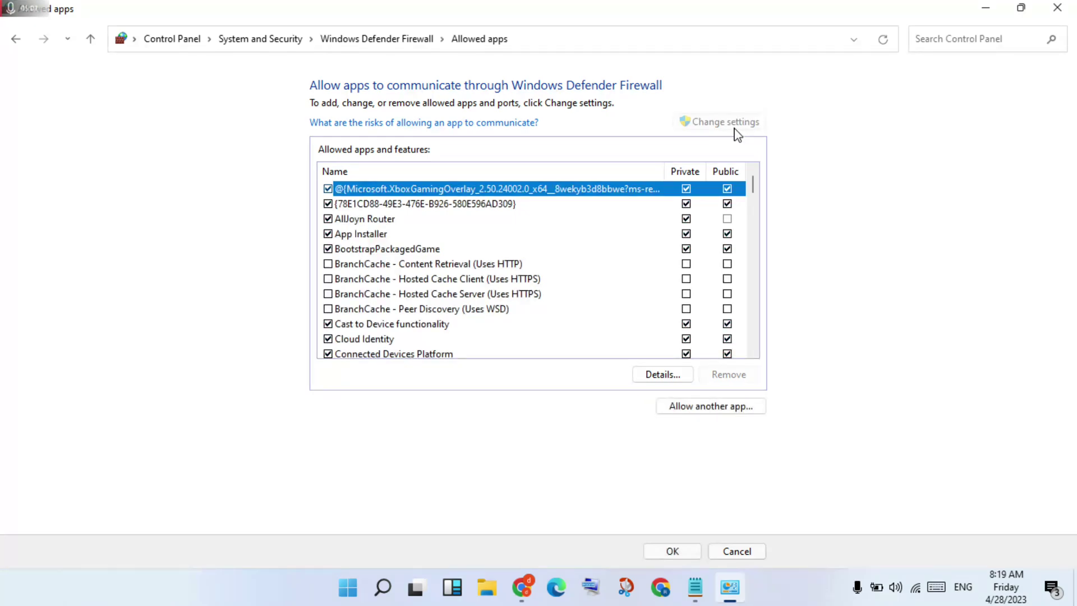
scroll(608, 280, down, 3)
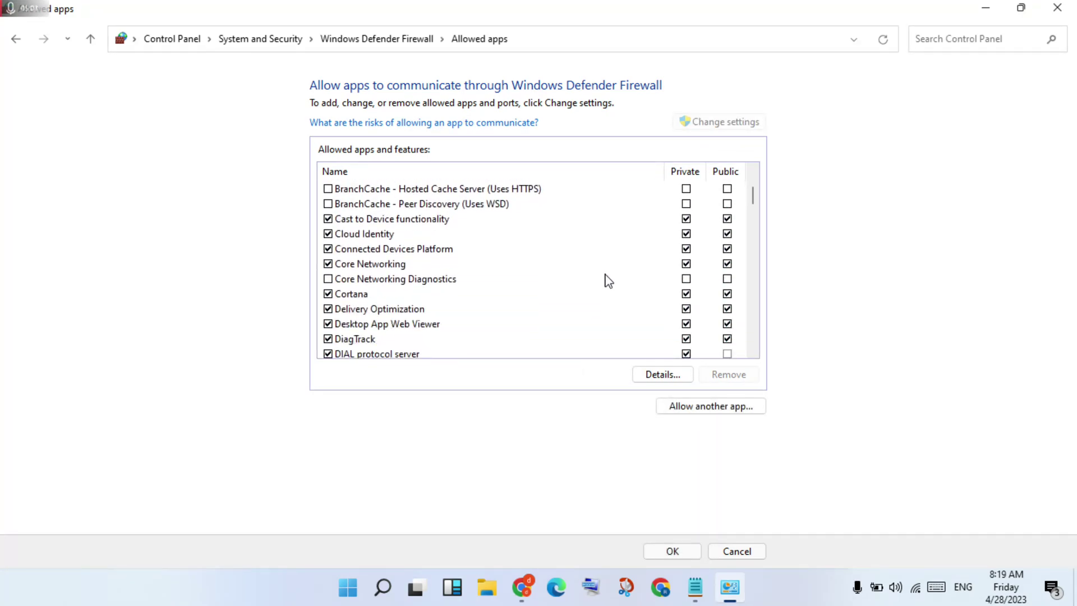
scroll(608, 281, down, 2)
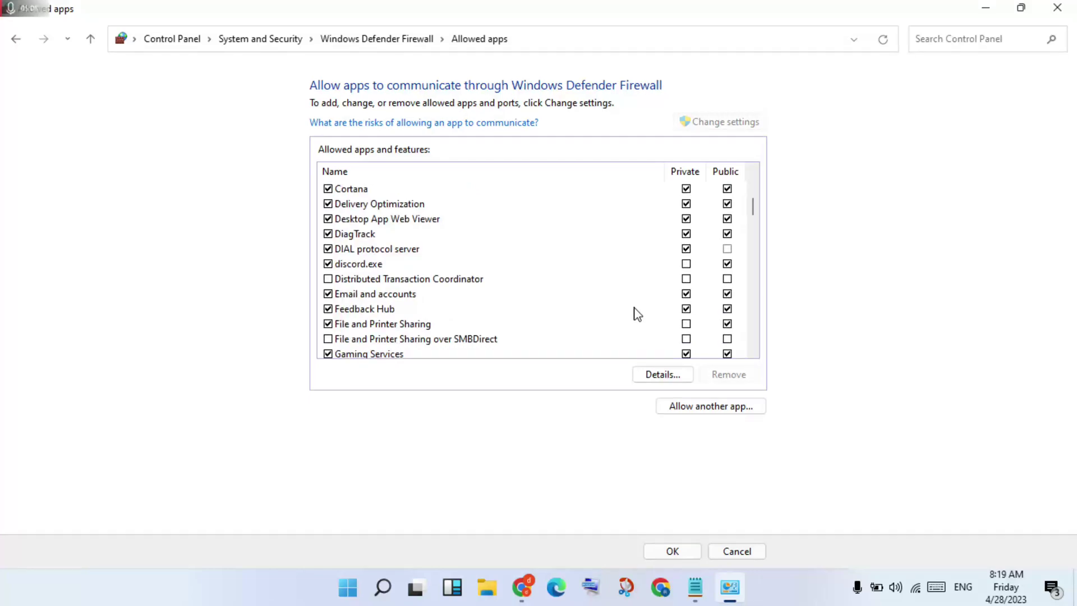
Step: Start allowing another app, select the VALORANT application in the live folder, and cancel adding it
click(711, 408)
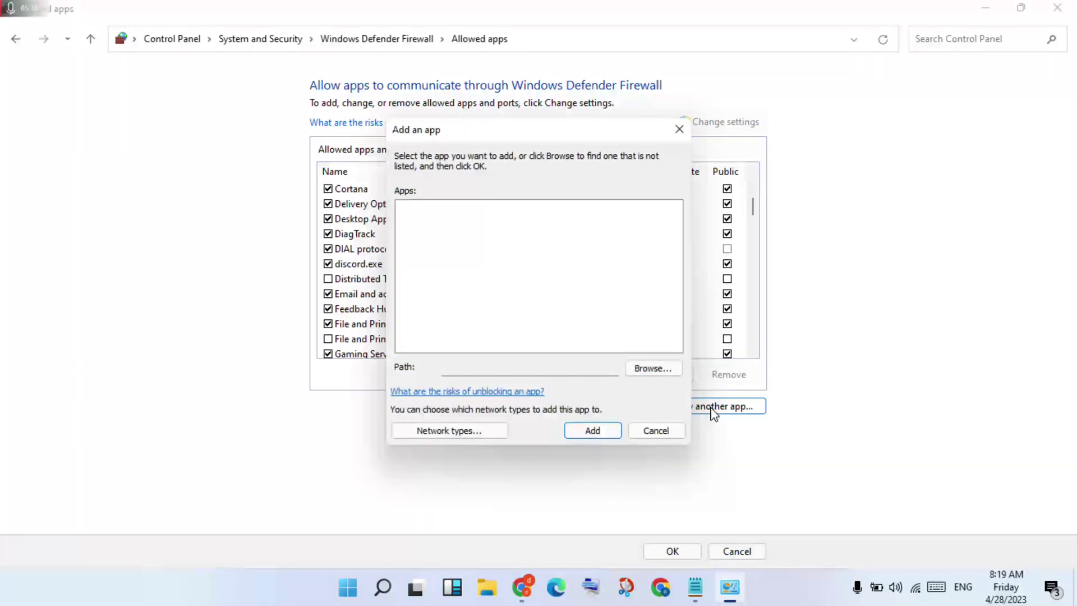
click(649, 371)
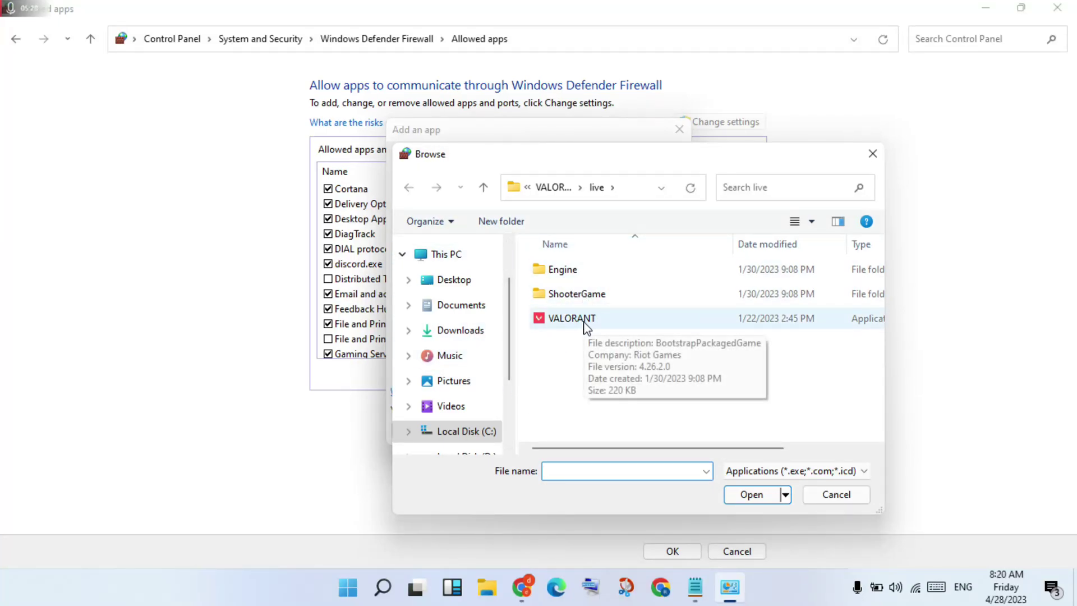
click(614, 320)
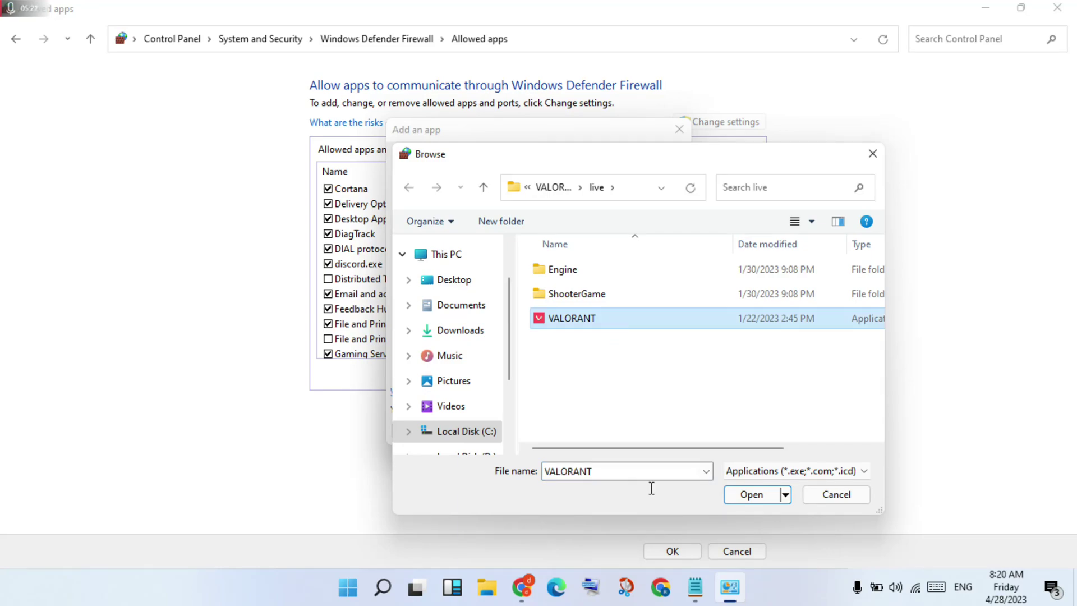
click(832, 499)
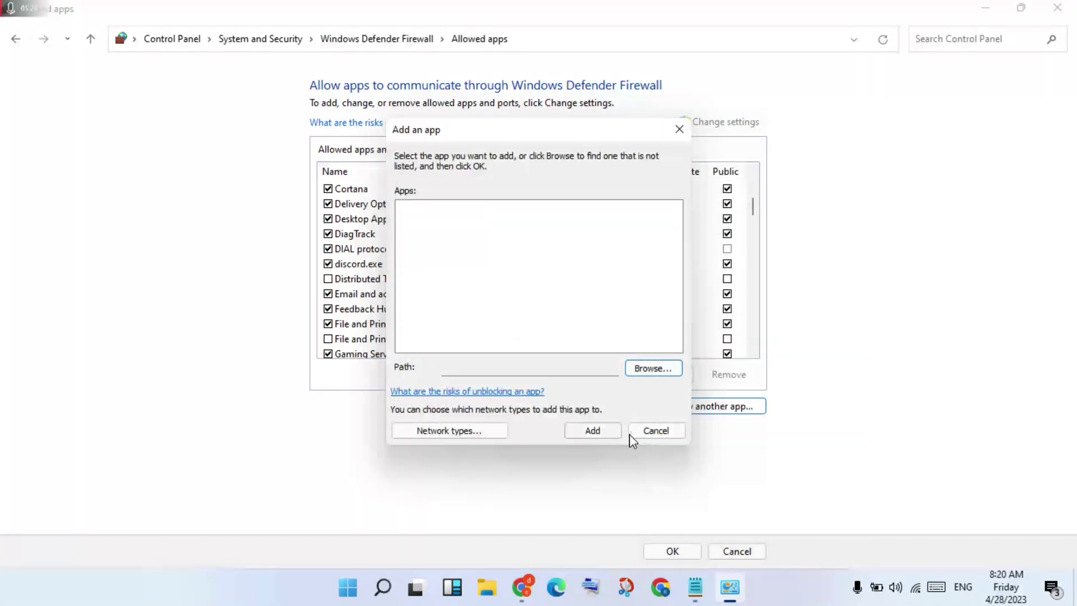
click(656, 432)
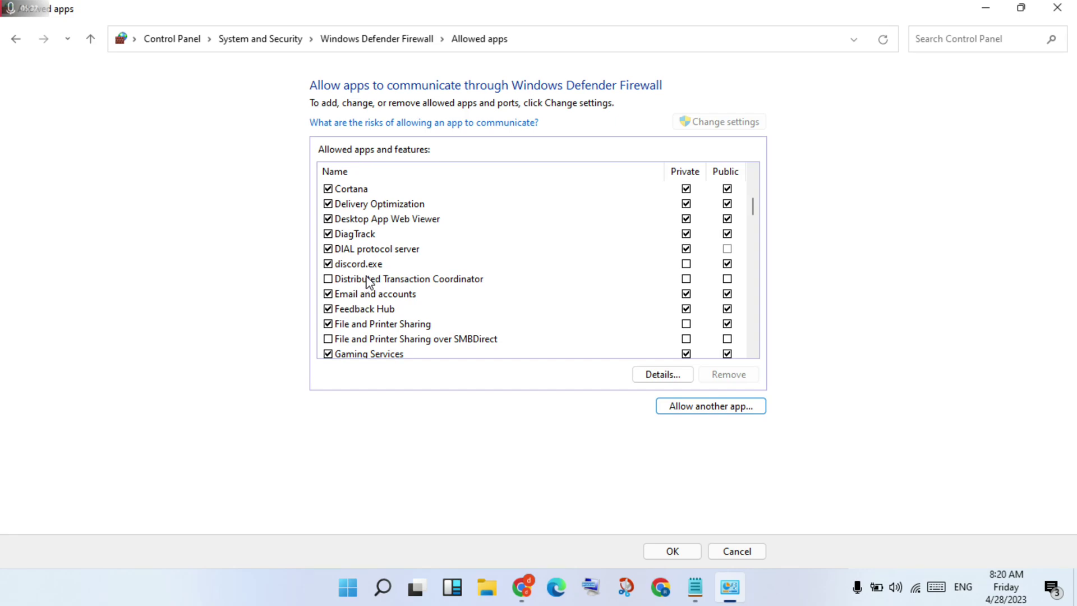
Step: Select Desktop App Web Viewer in the allowed apps list, confirm the list and close the firewall window
click(415, 224)
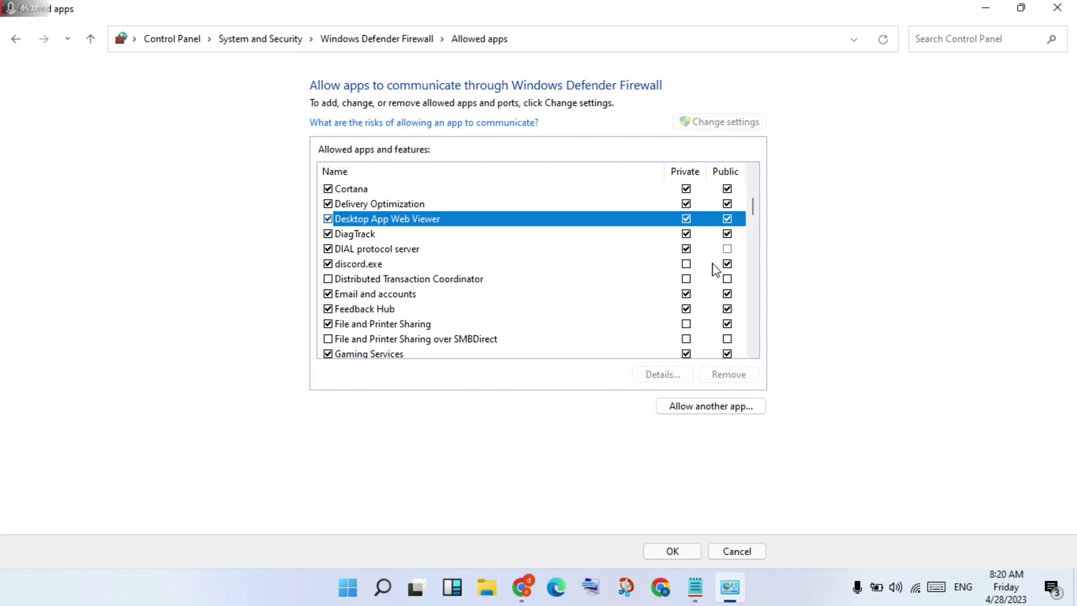
click(670, 552)
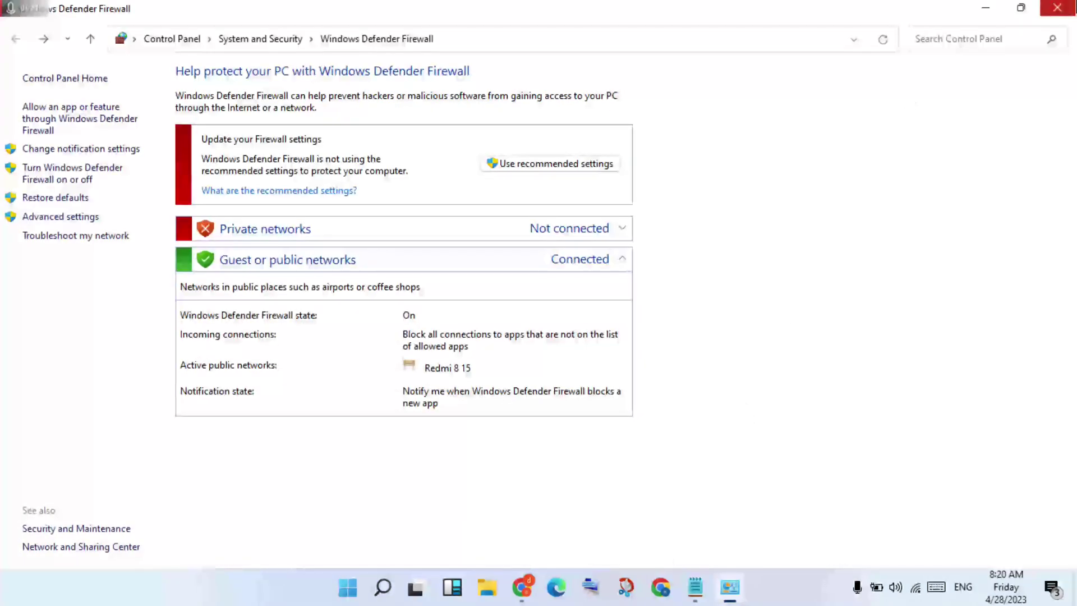
click(1057, 8)
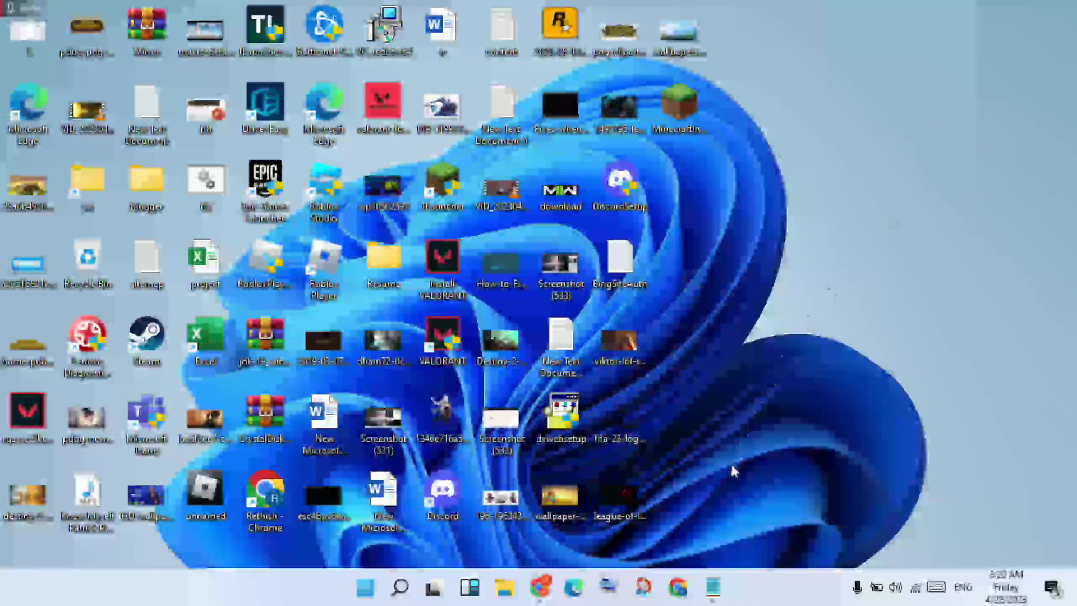
Step: Consult the troubleshooting notes for steps 5 and 6, and search Windows for "v" to open the advanced system settings
click(718, 597)
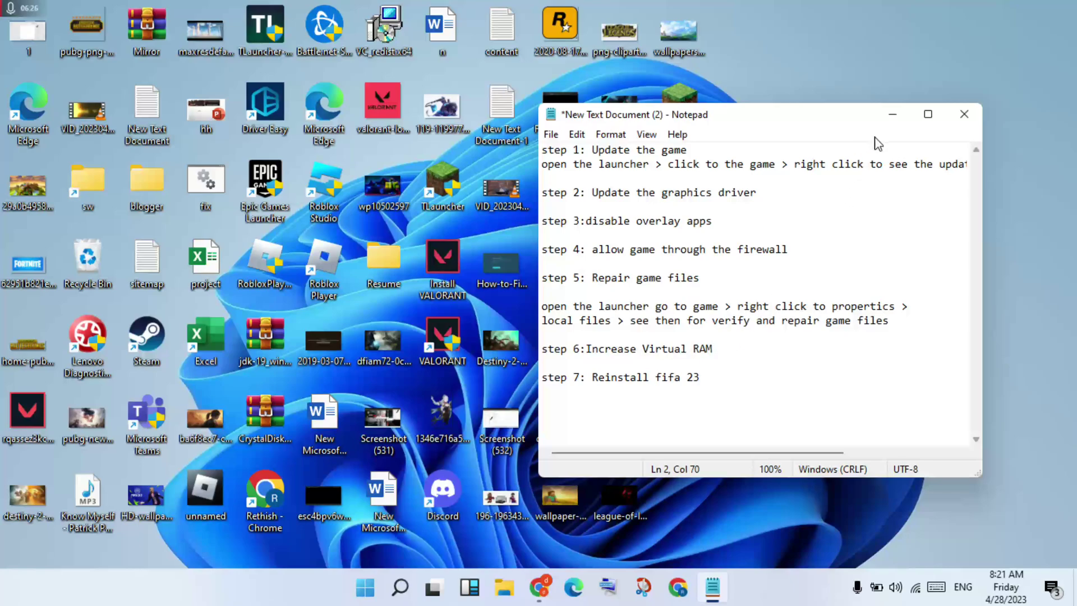
click(889, 118)
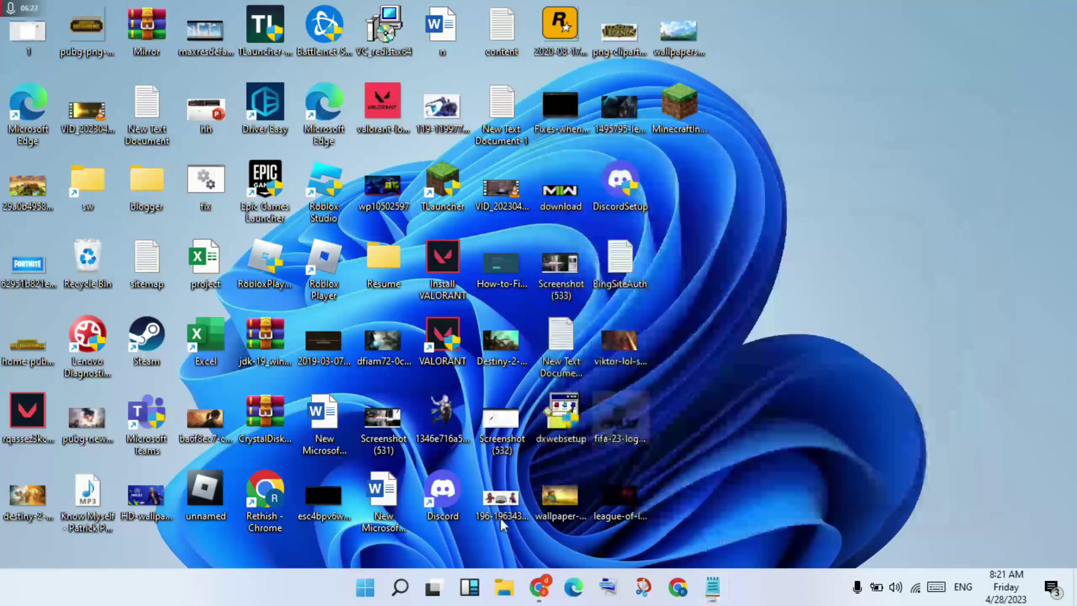
click(401, 587)
text(adva)
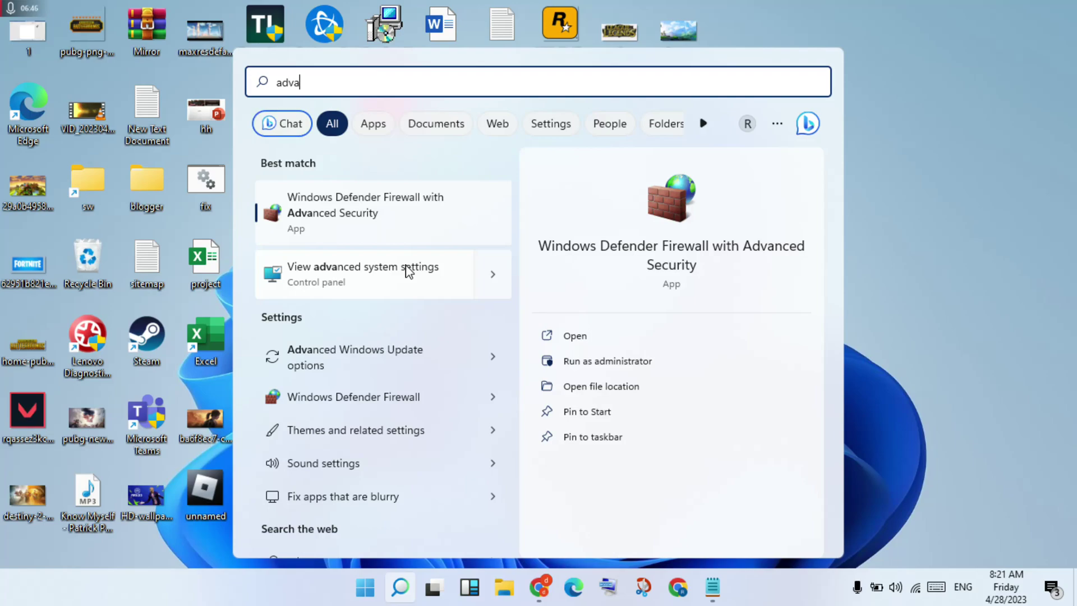
key(BackSpace)
key(BackSpace)
key(BackSpace)
key(BackSpace)
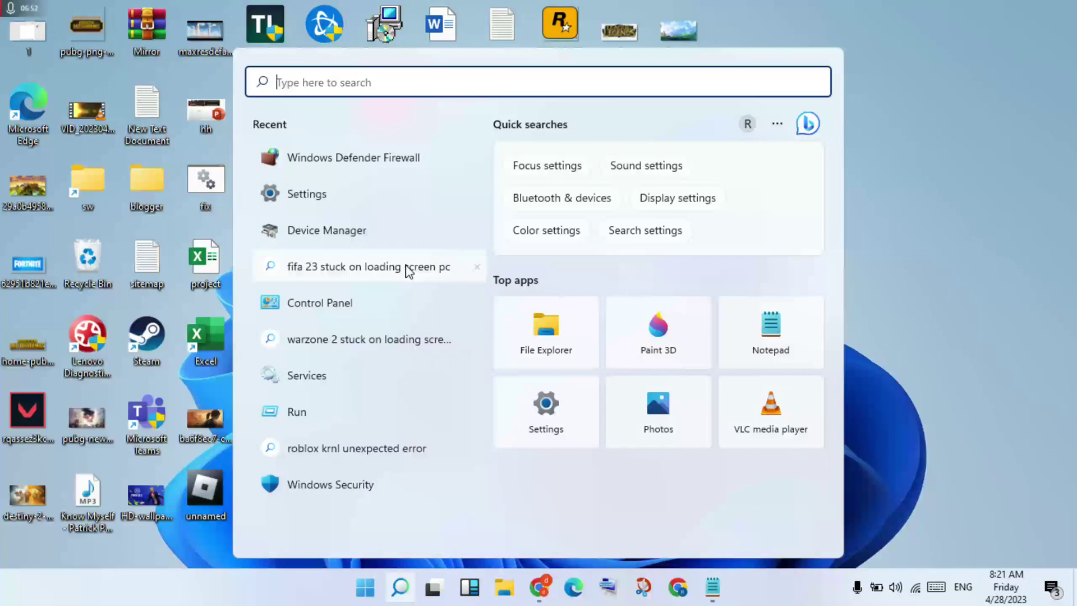
text(v)
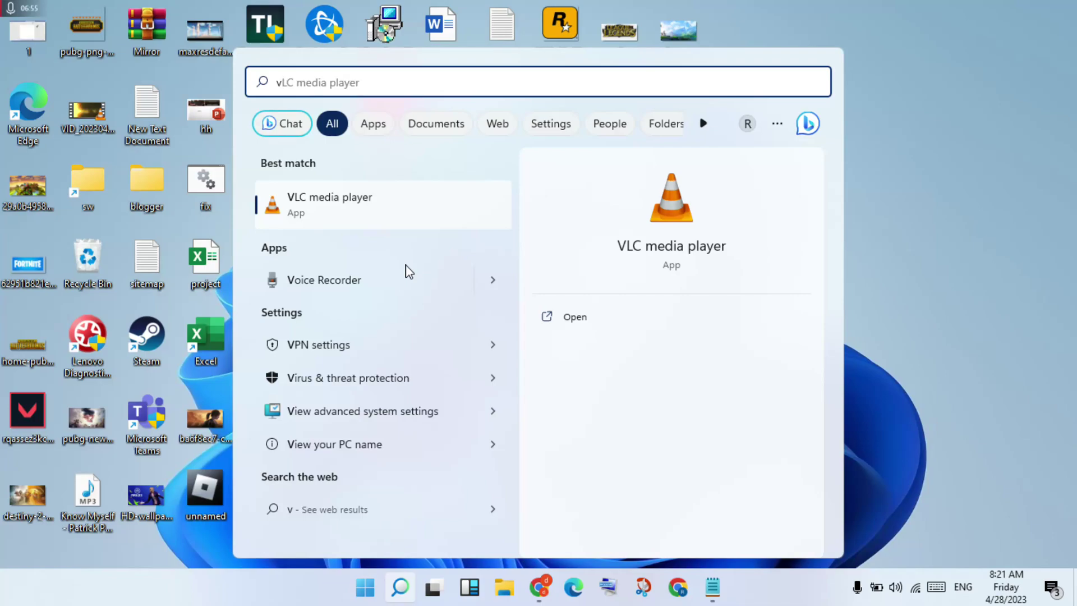
click(382, 423)
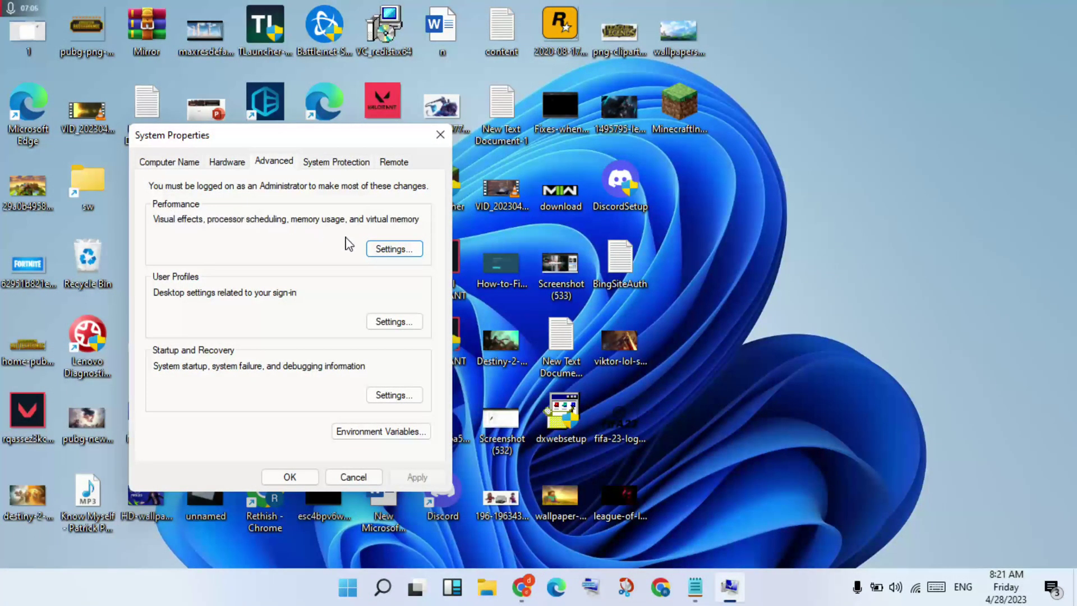
Step: Open the Virtual Memory settings through the advanced performance options
click(383, 249)
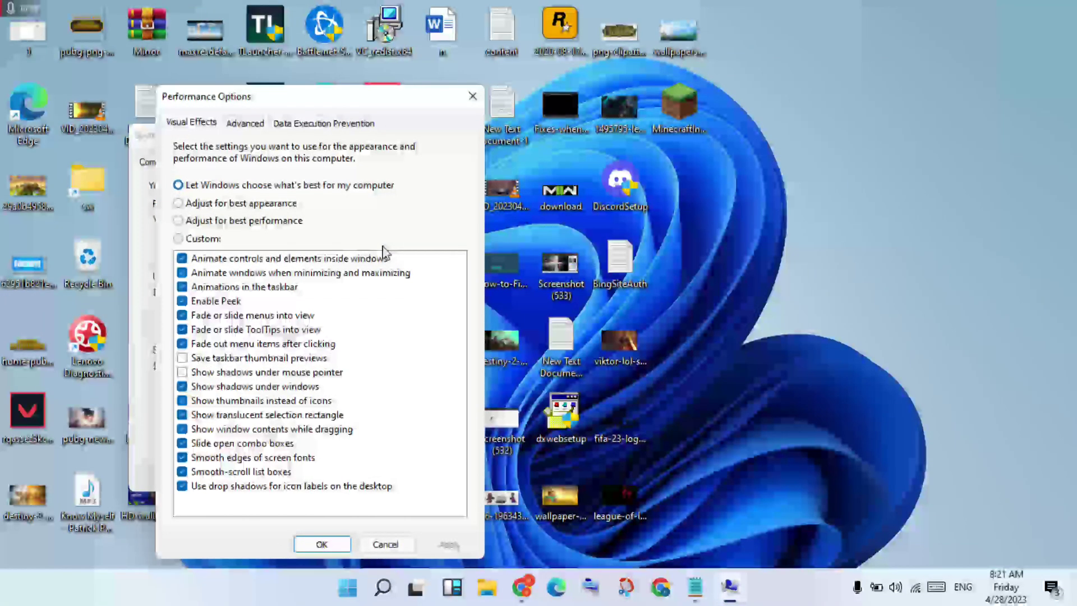
click(247, 125)
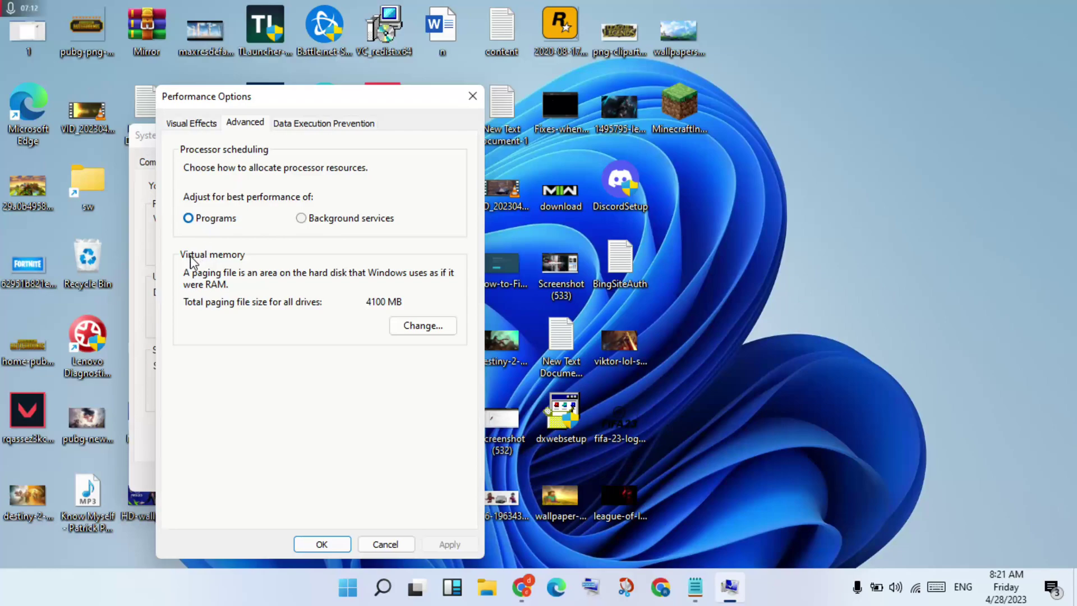
click(420, 325)
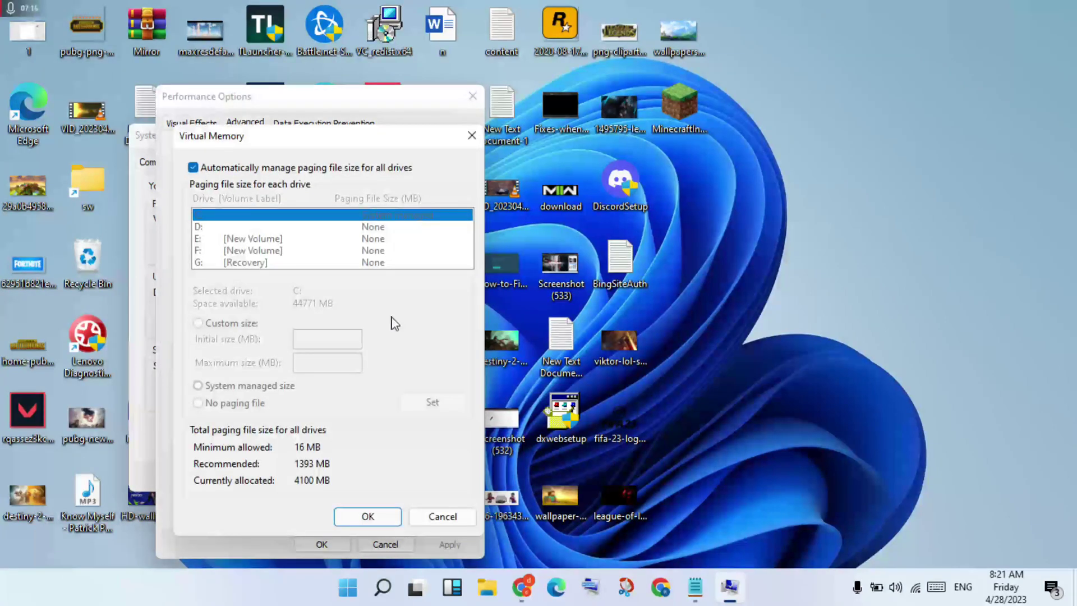
Step: Try a custom paging file for drive C: with 4000 MB initial and 40000 MB maximum size, cancel it and close the system dialogs
click(193, 168)
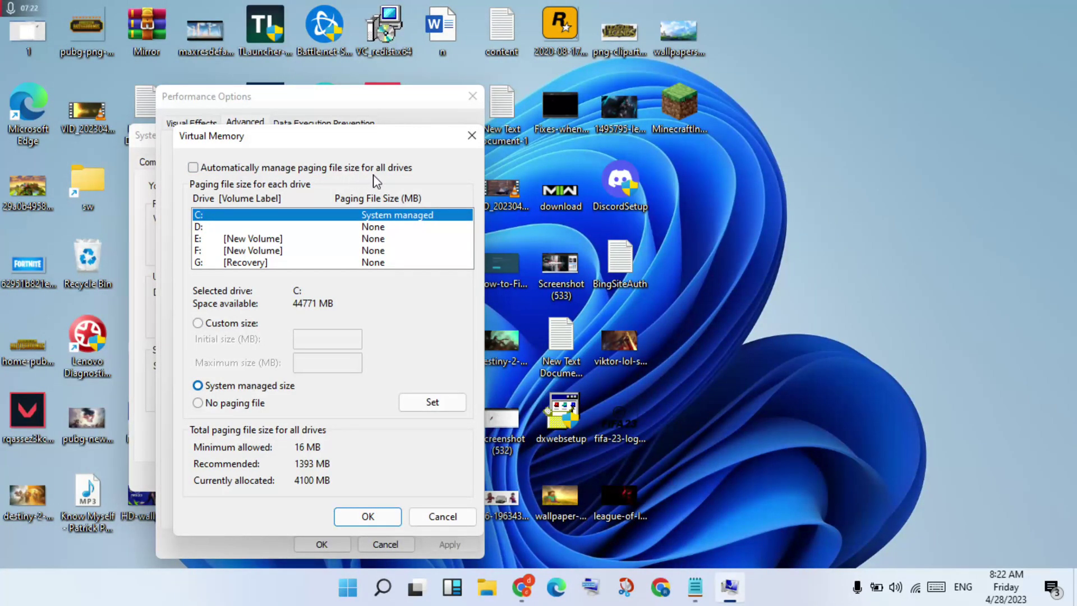
click(199, 323)
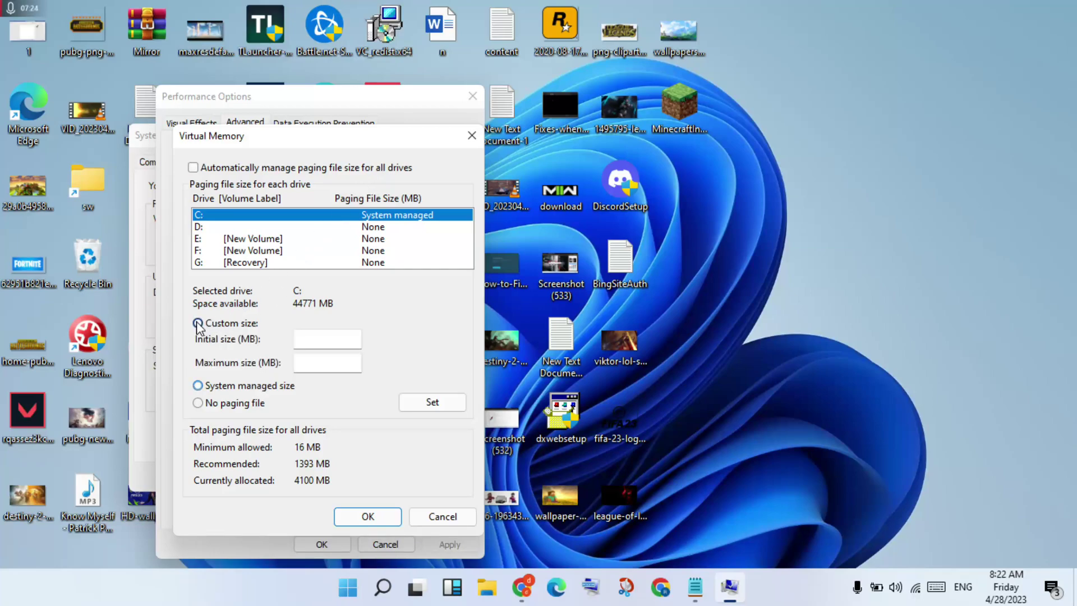
click(327, 339)
text(4000)
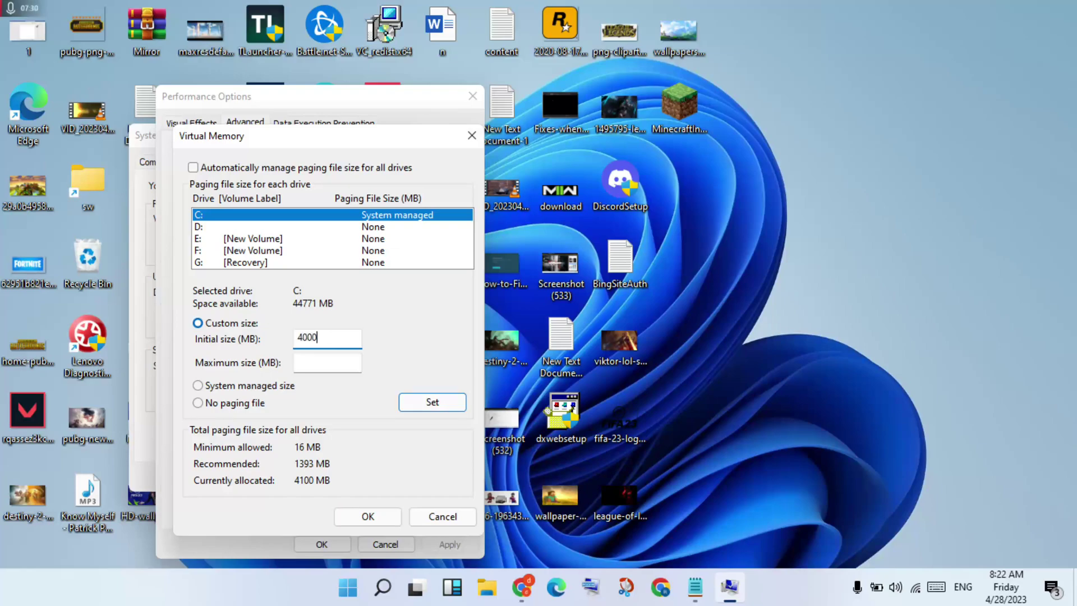
click(313, 366)
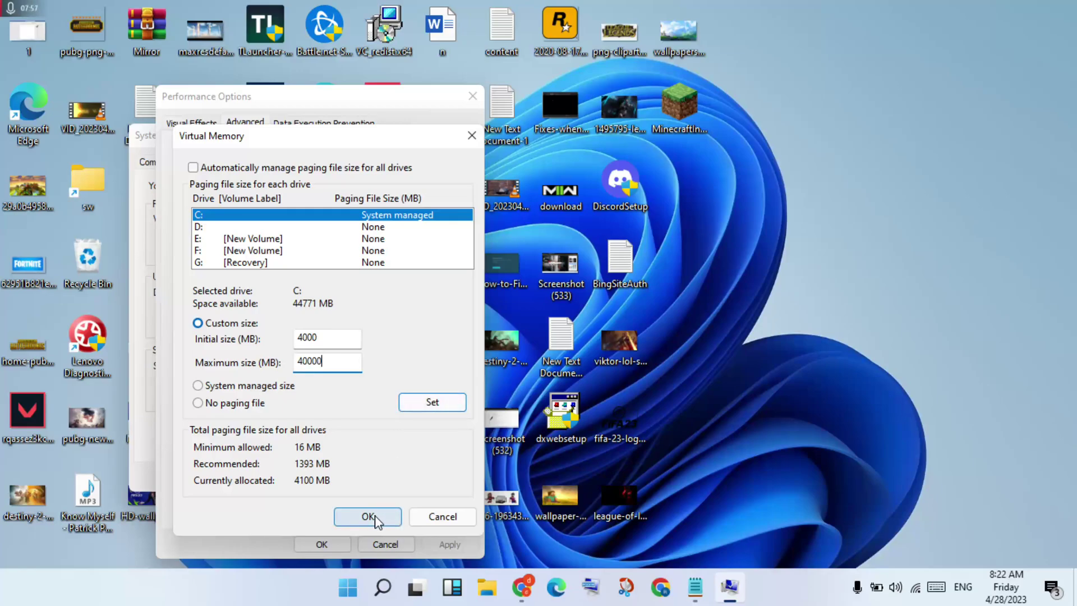
click(435, 515)
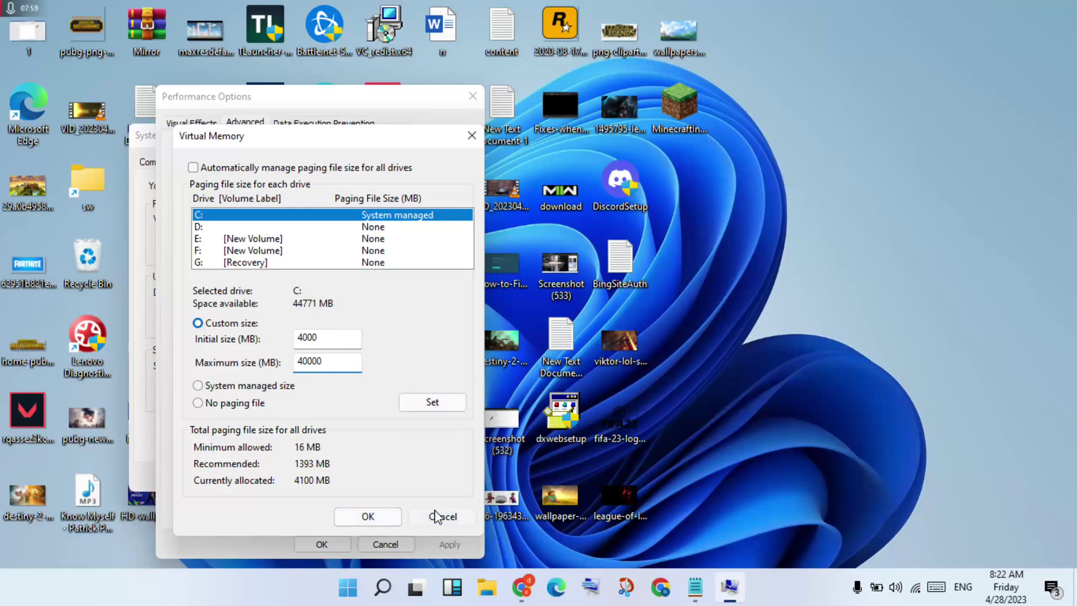
click(339, 543)
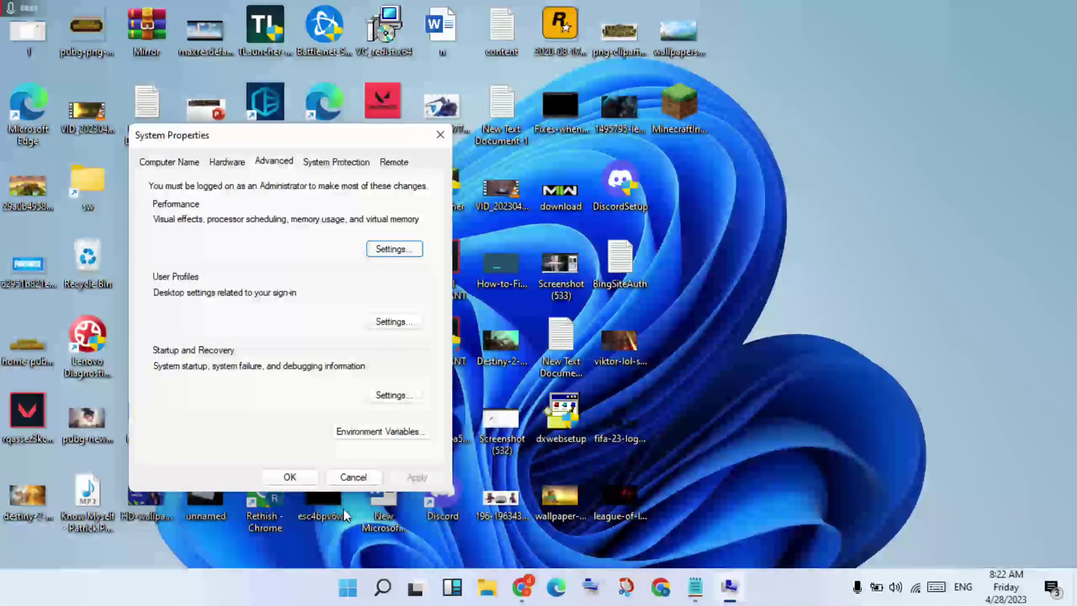
click(289, 477)
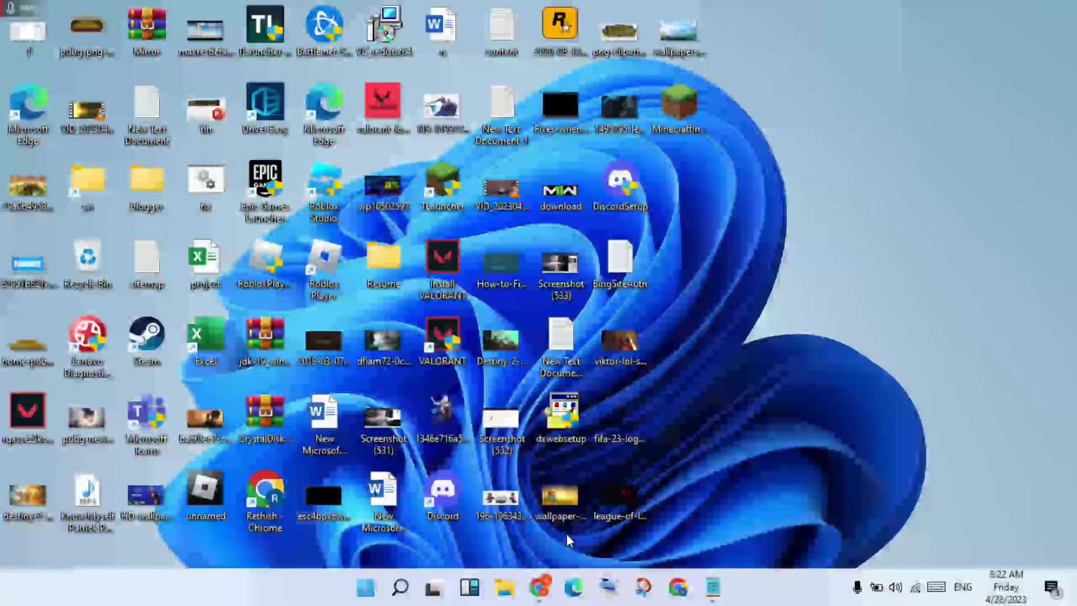
Step: Review the troubleshooting notes for step 7 about reinstalling FIFA 23, and minimize them
click(720, 593)
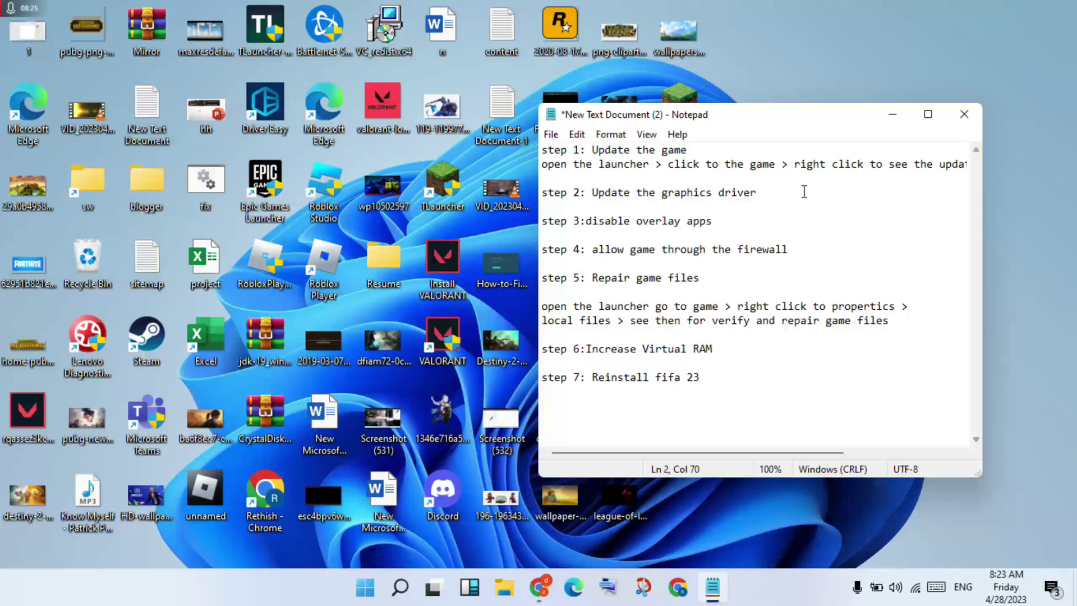
click(900, 122)
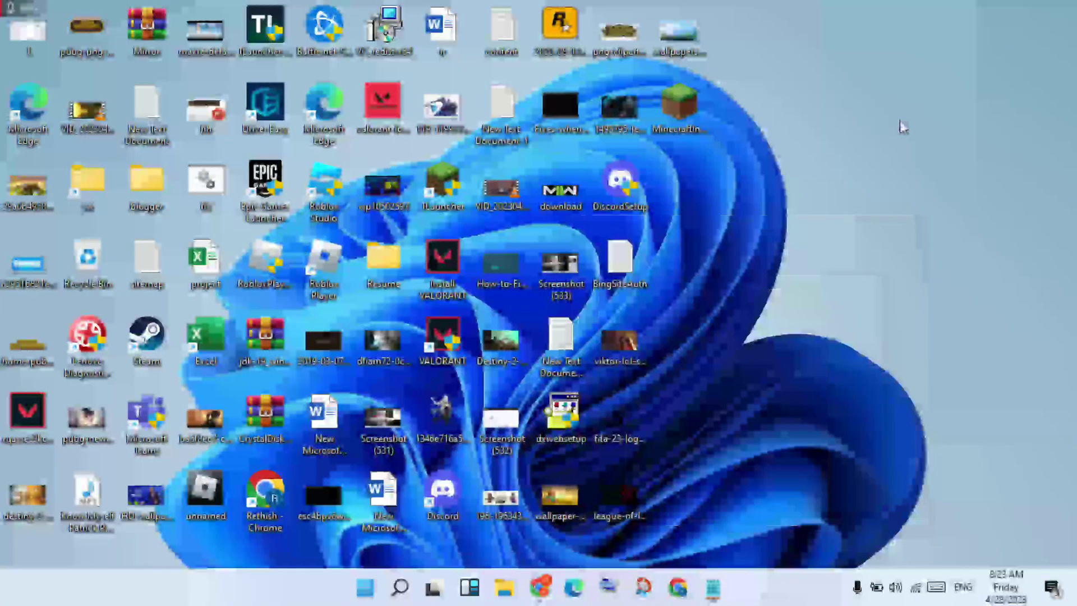